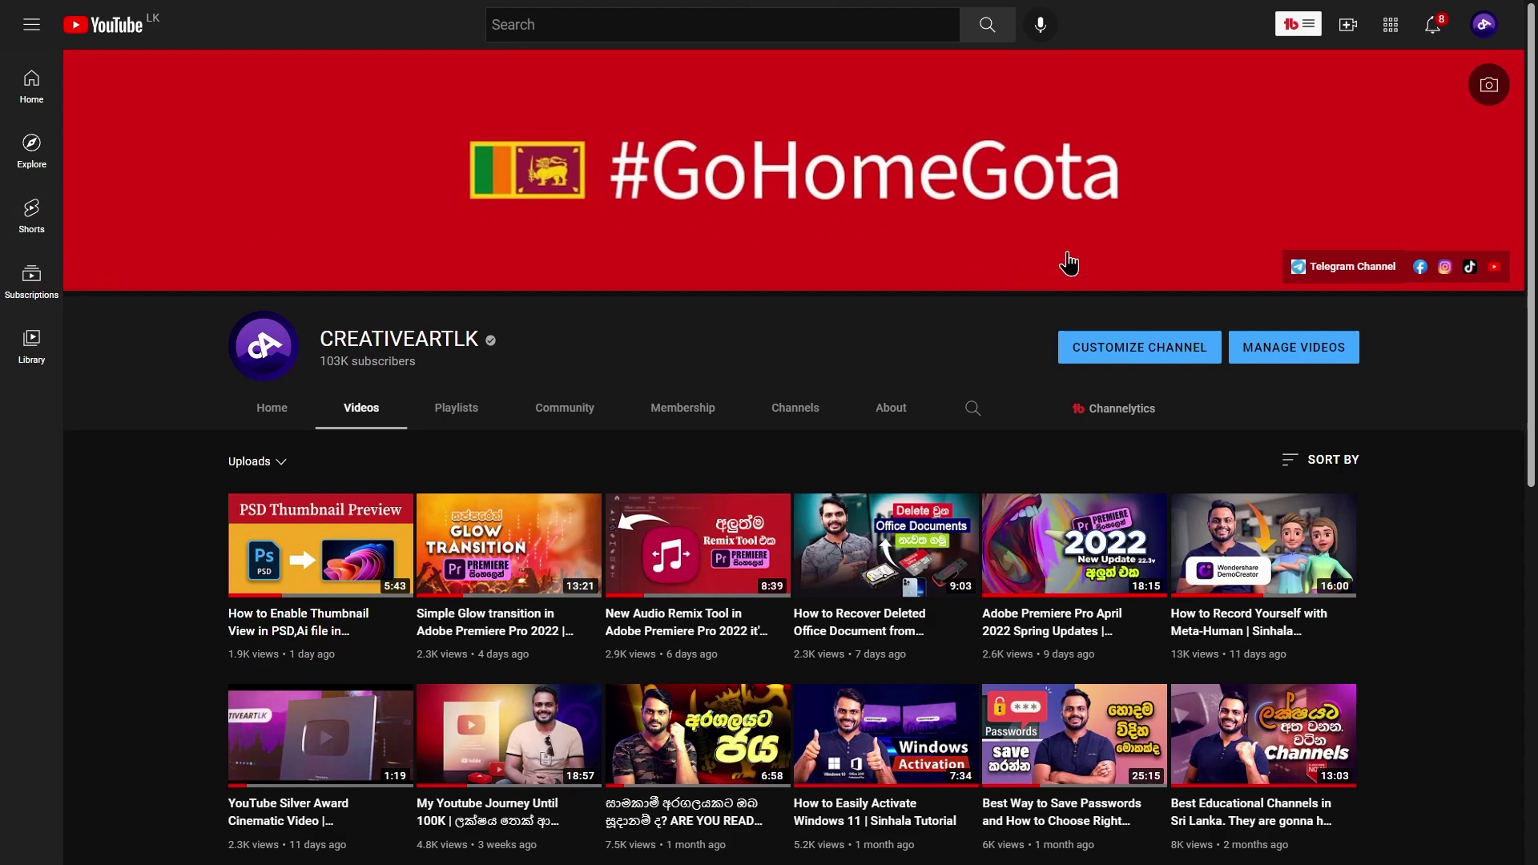
Go to YouTube Studio for the signed-in channel and open its Copyright page.
left_click(1485, 28)
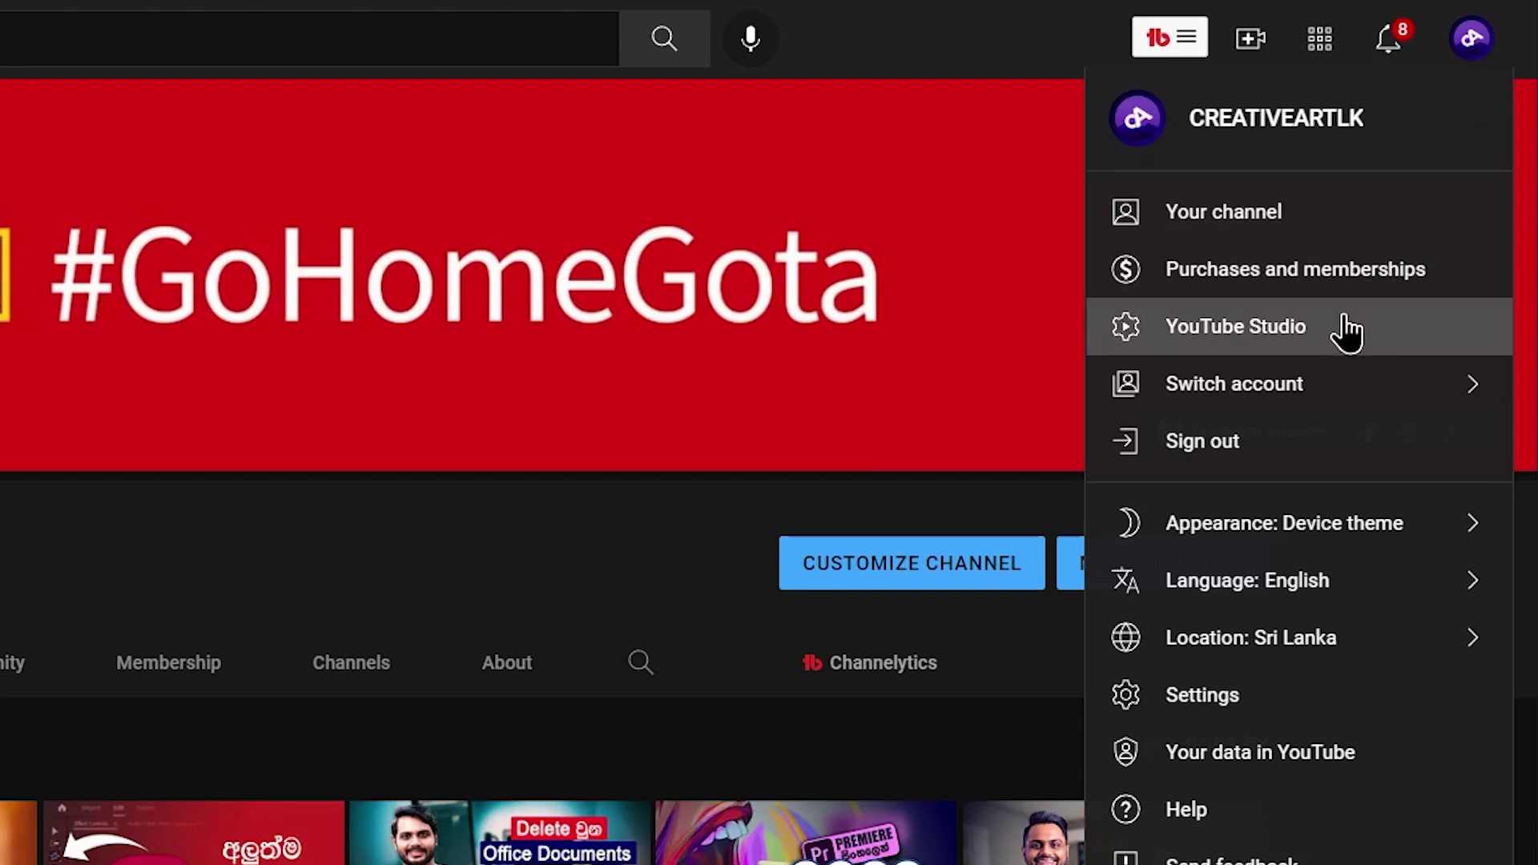
left_click(1348, 331)
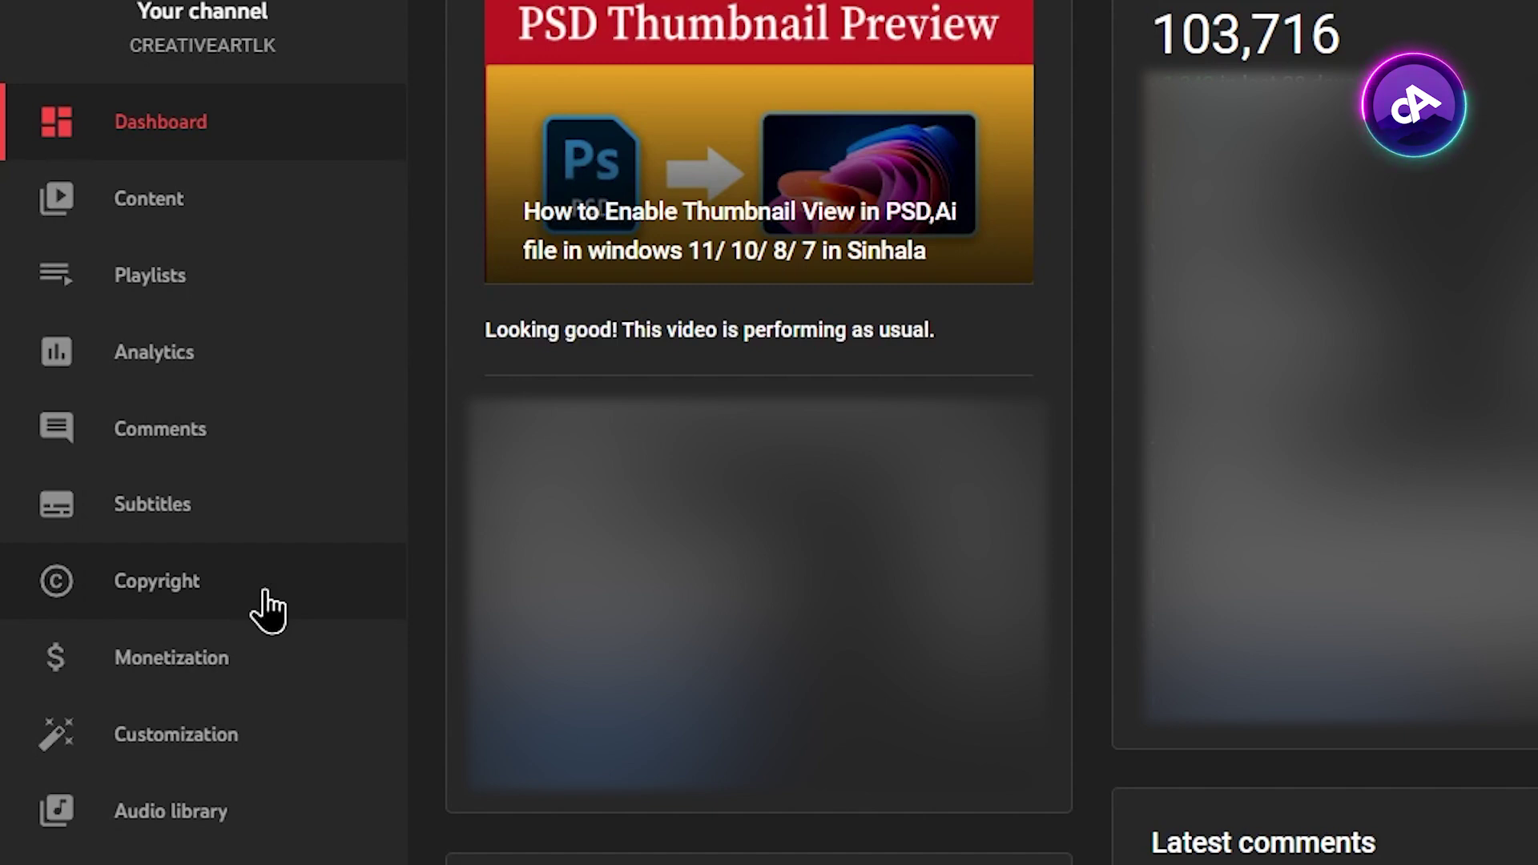
left_click(192, 602)
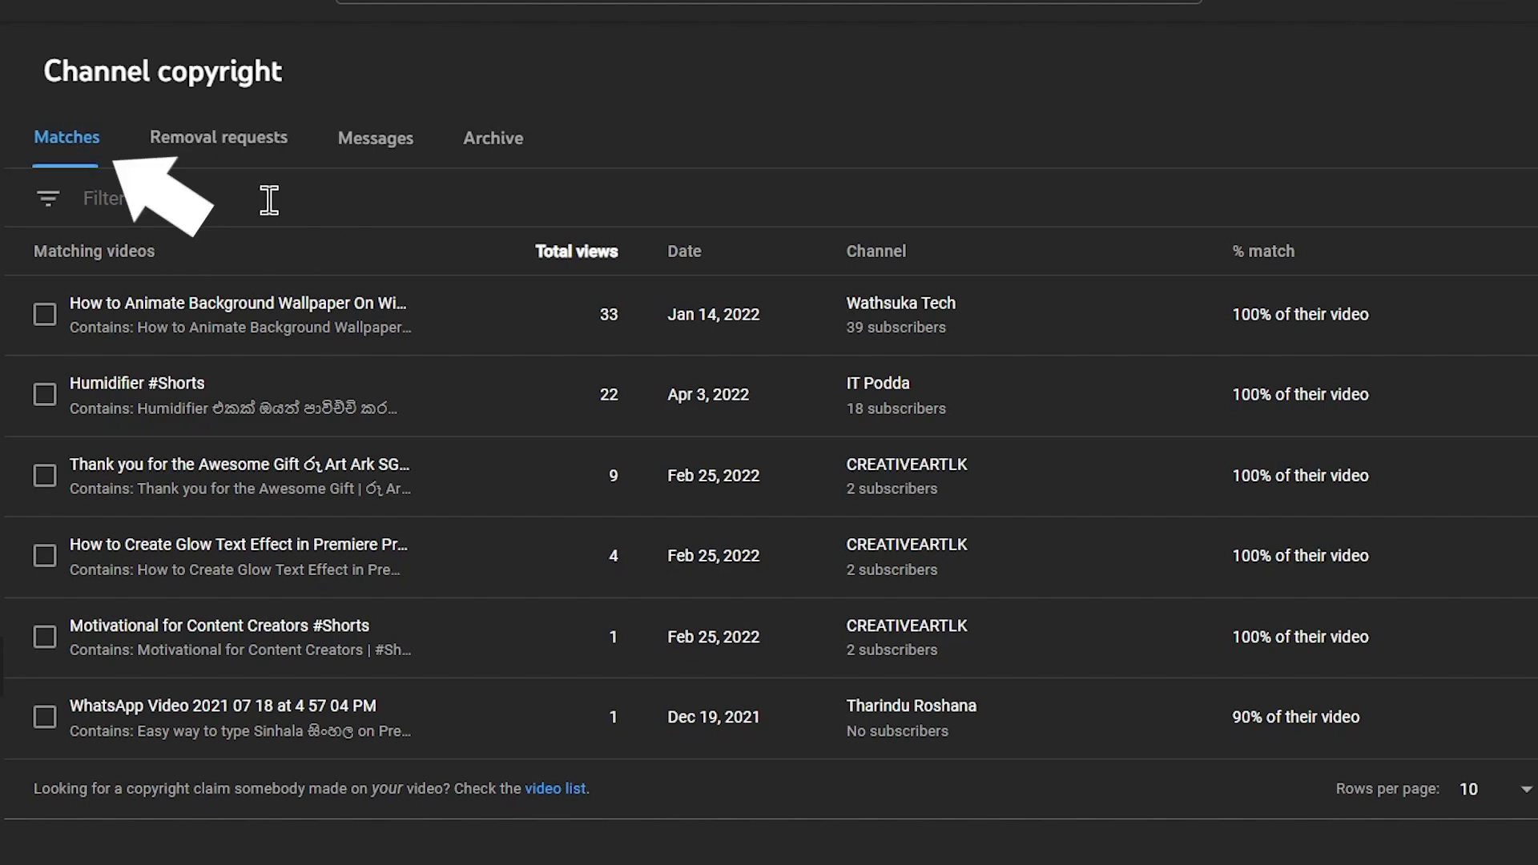
Examine the channel's copyright removal requests and their statuses through to the end of the list.
left_click(255, 144)
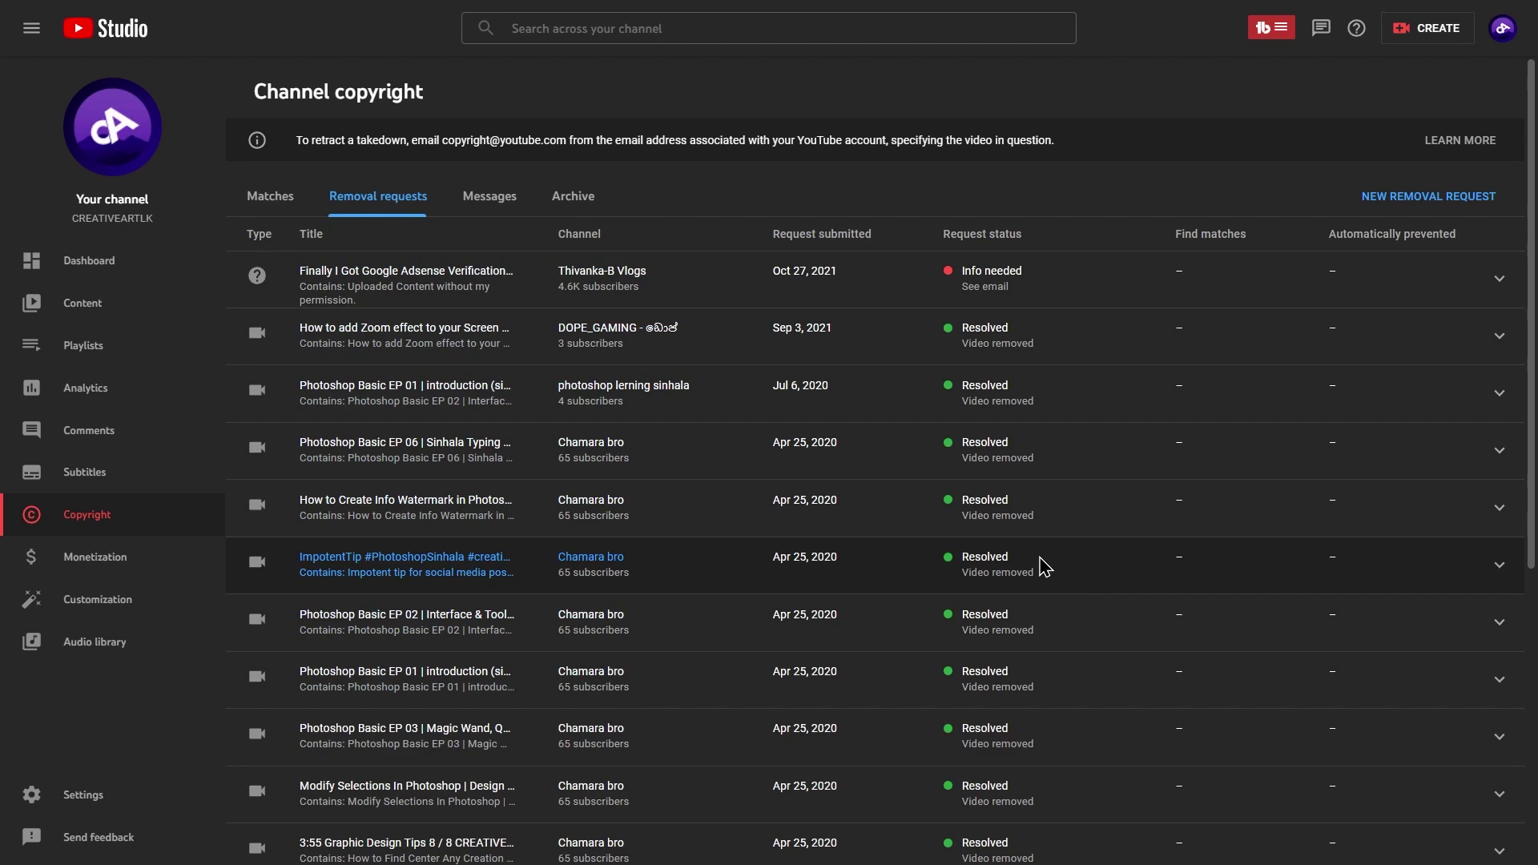
scroll(1045, 566, "down", 5)
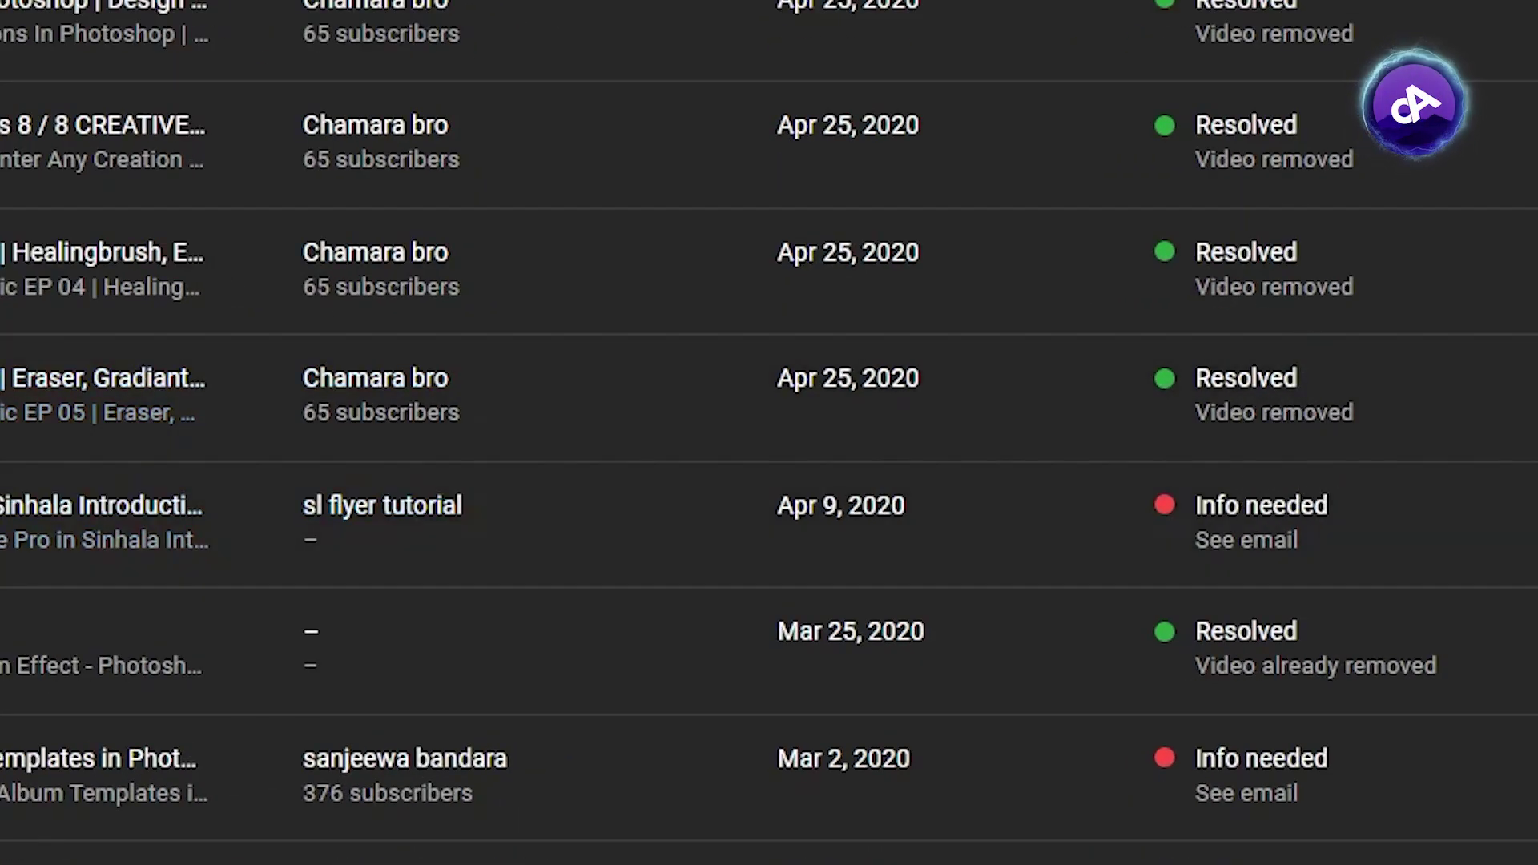
scroll(1000, 309, "down", 1)
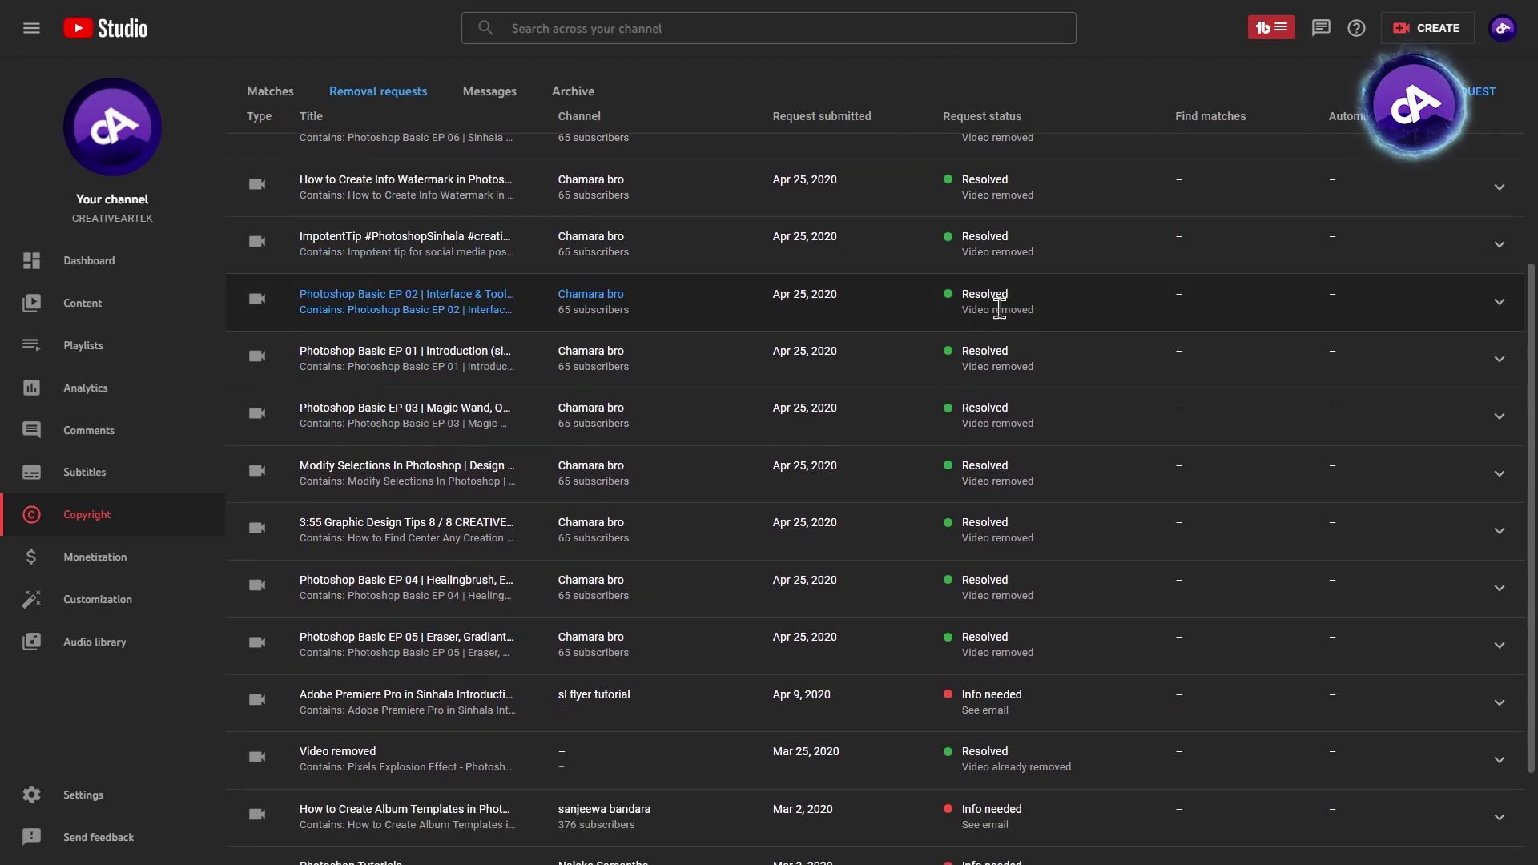
scroll(1056, 323, "down", 2)
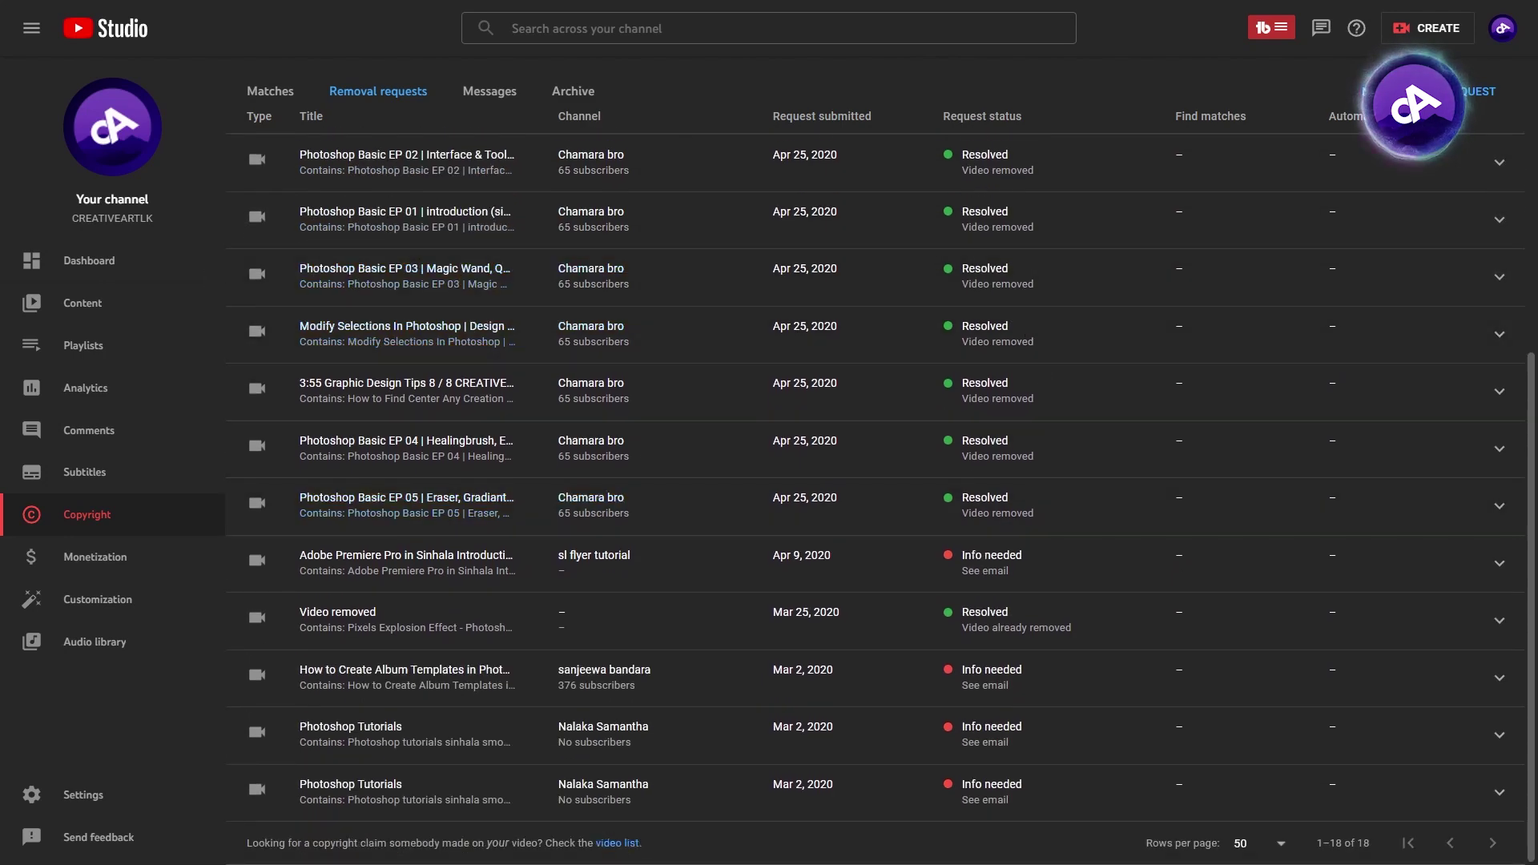
scroll(438, 233, "up", 1)
scroll(438, 232, "up", 5)
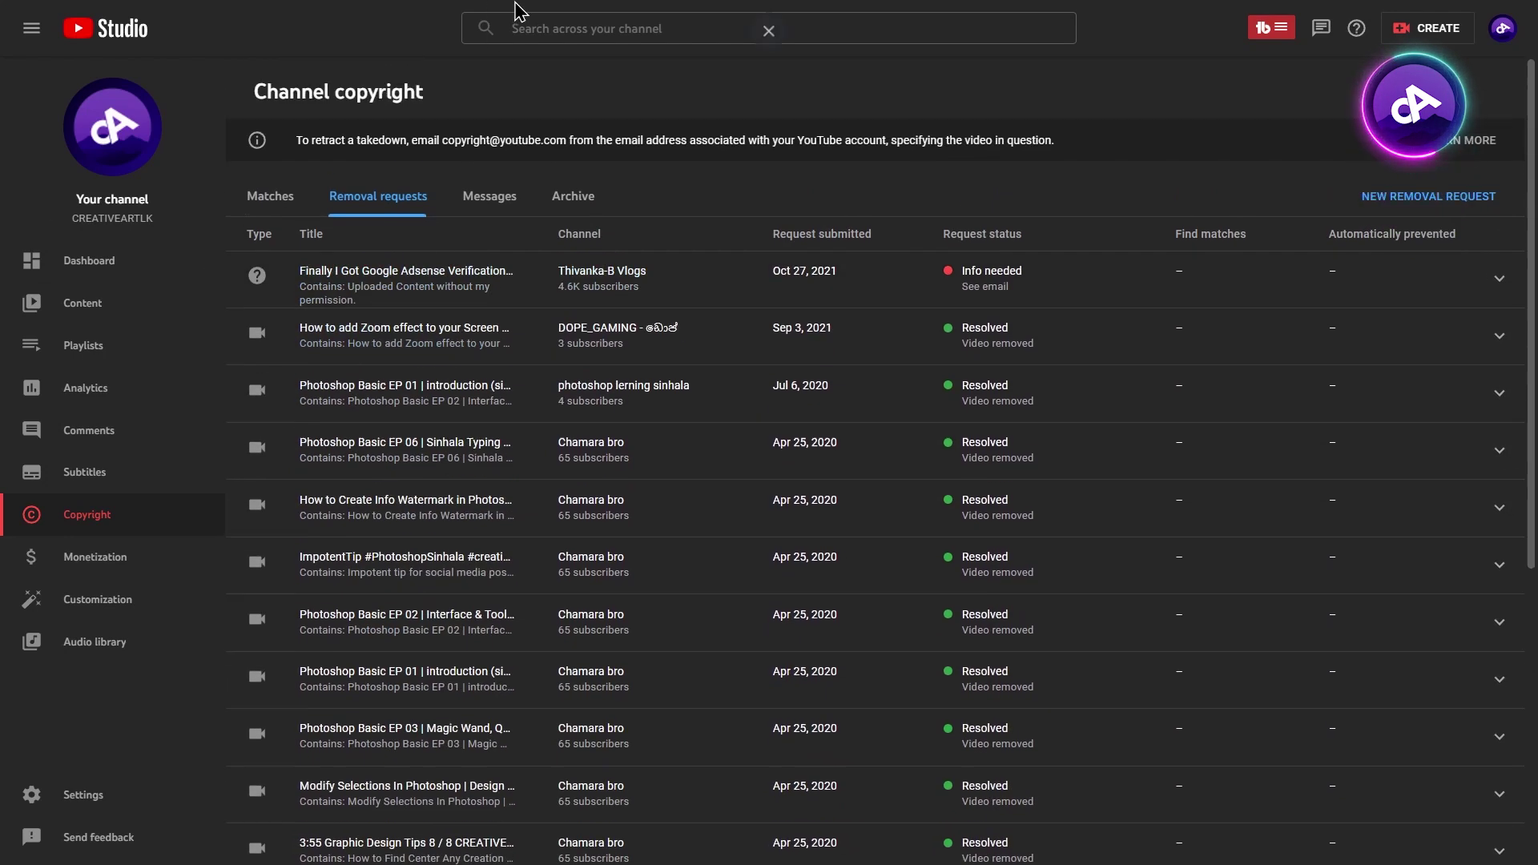
Check the copyright messages and the archived matches, finishing on the list of matching videos.
left_click(494, 202)
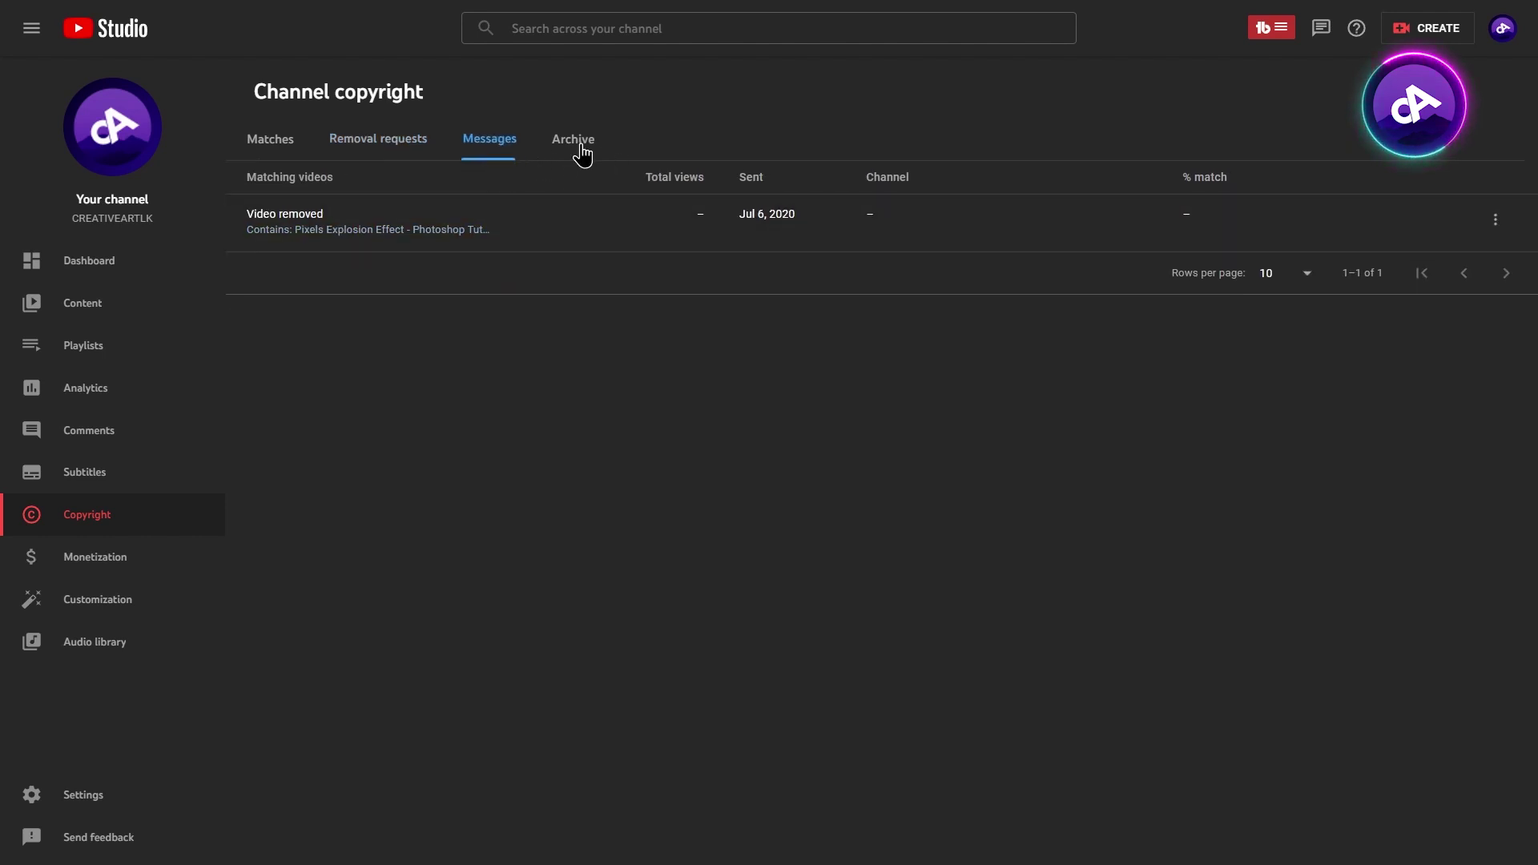
left_click(572, 152)
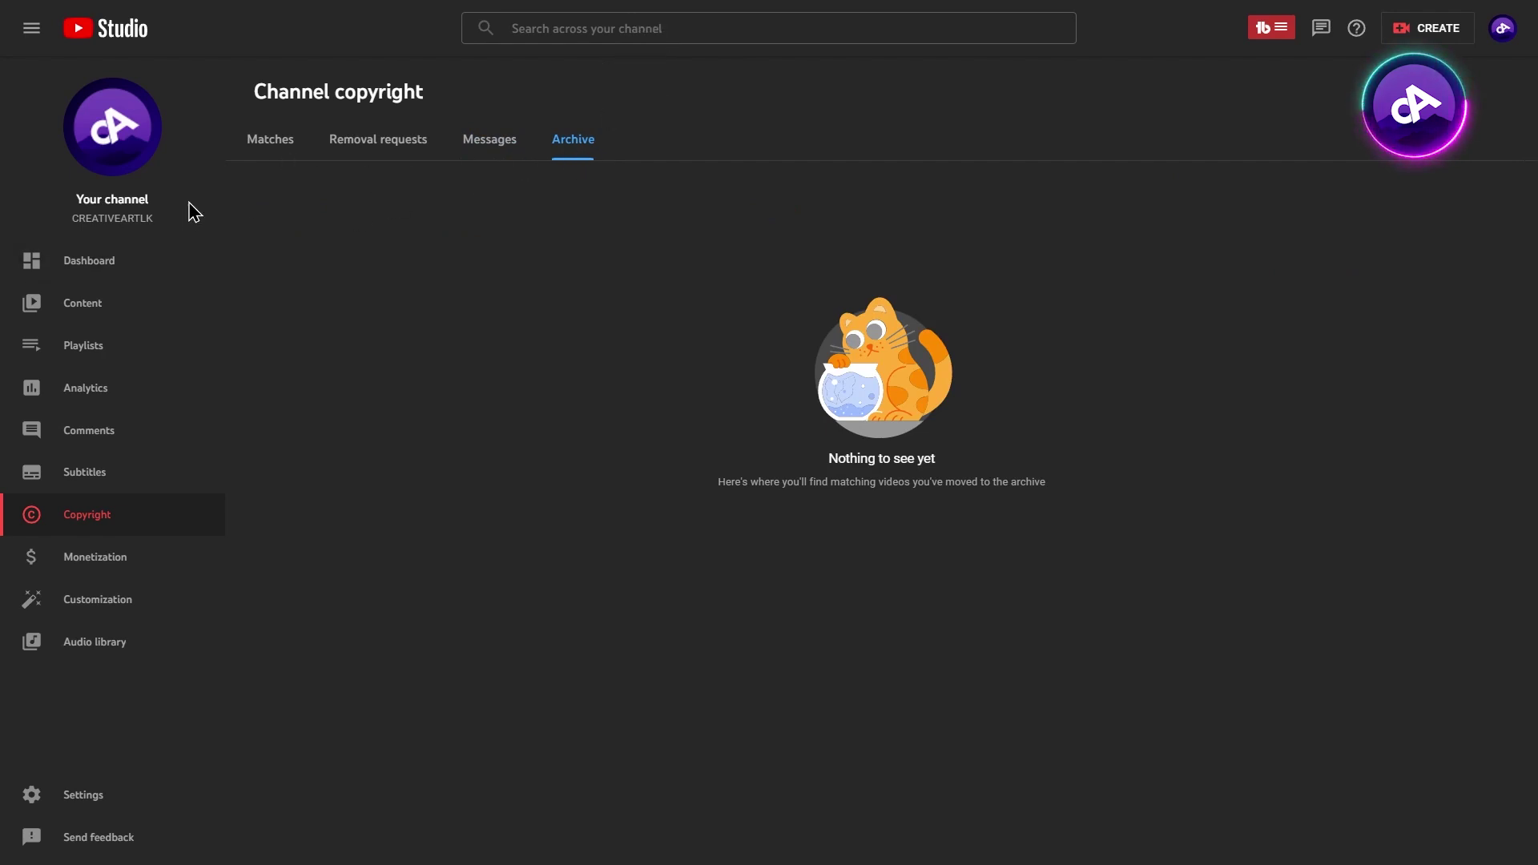
left_click(270, 157)
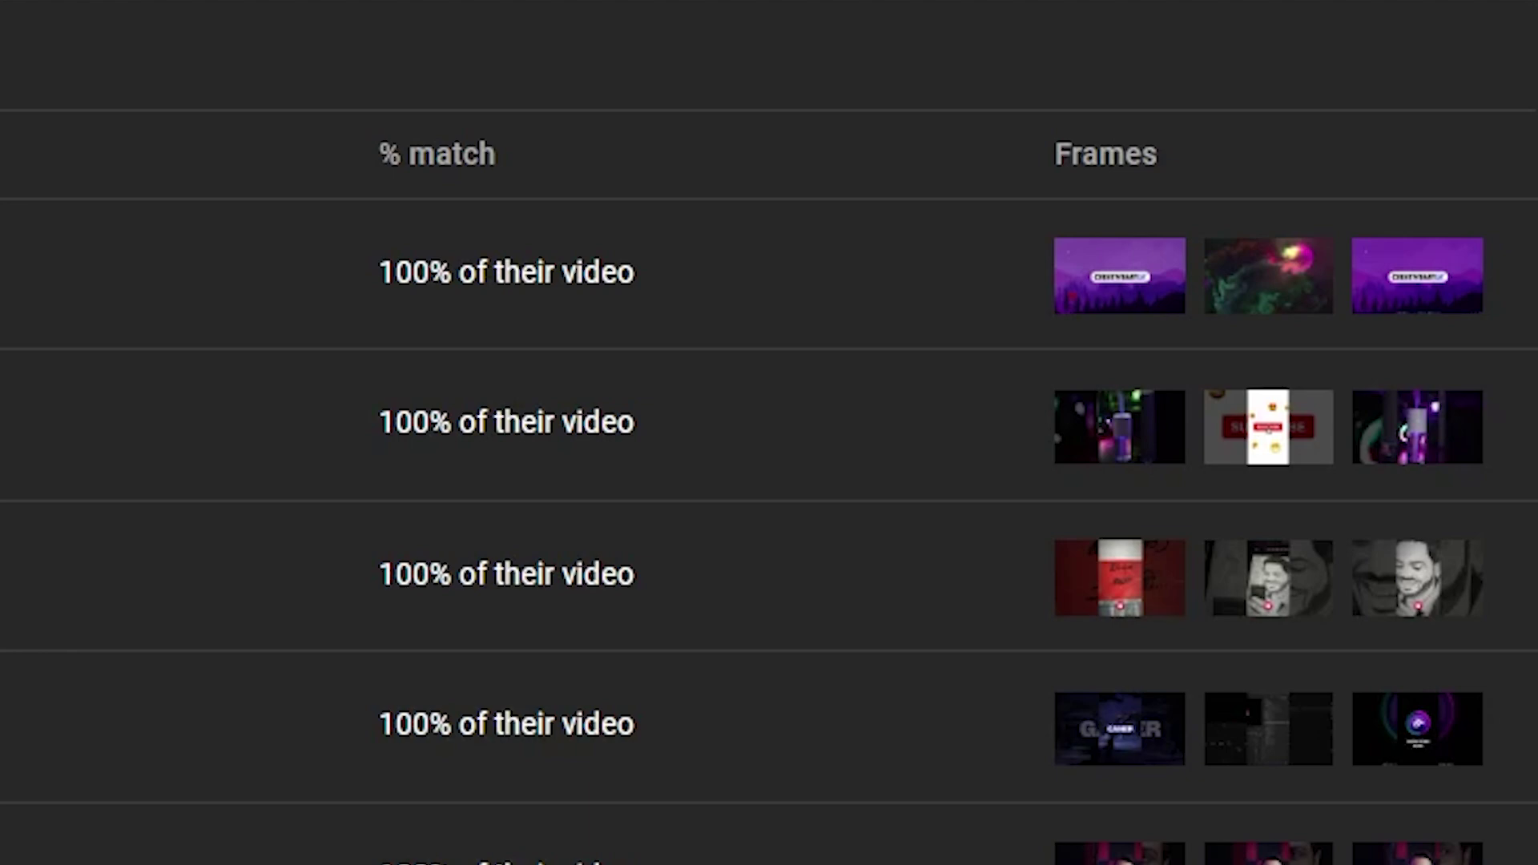
left_click(573, 149)
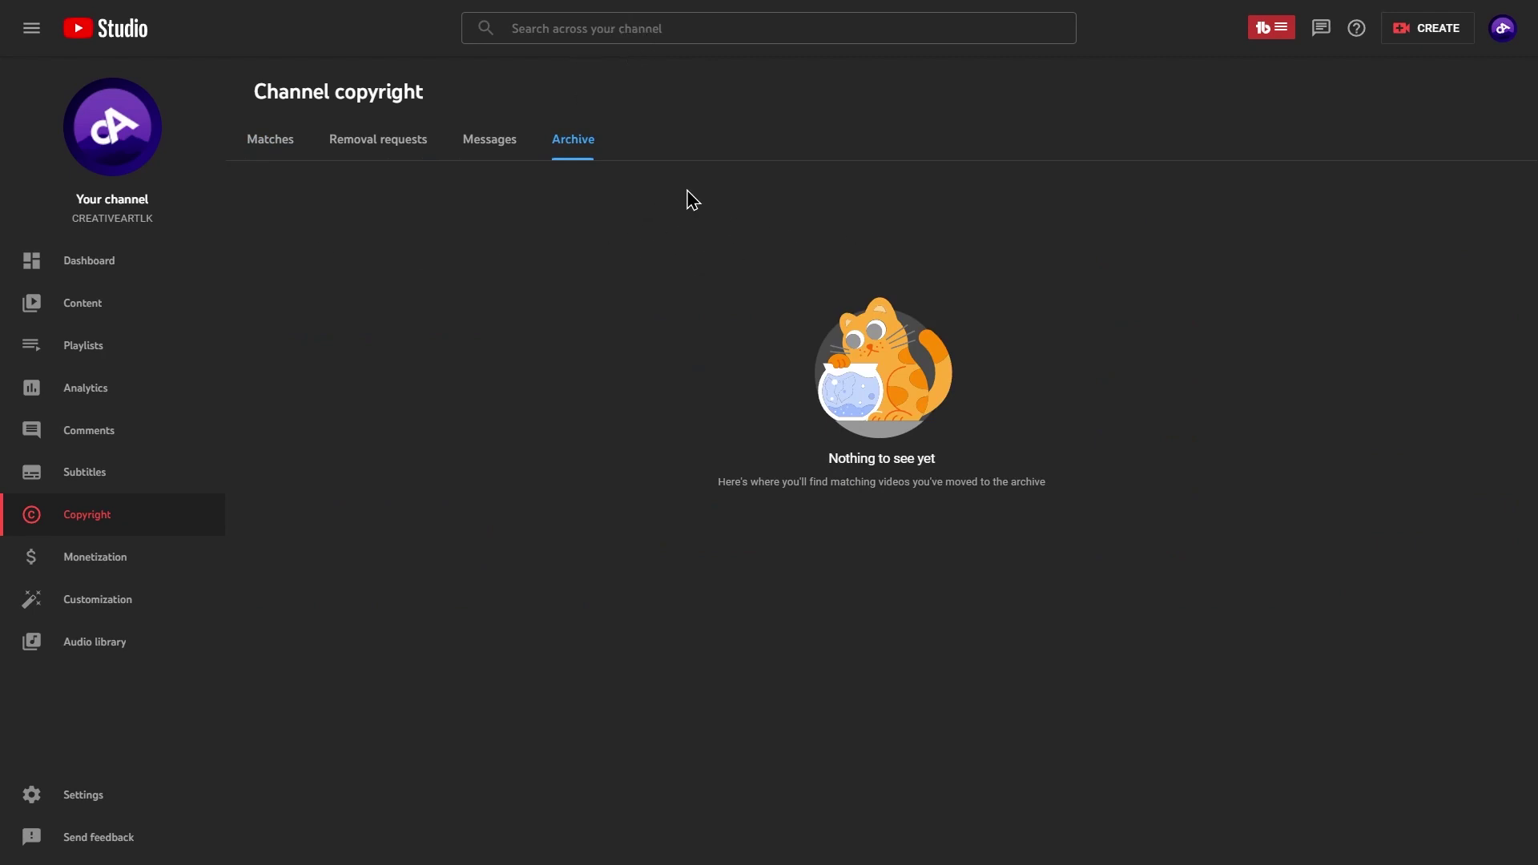
left_click(277, 150)
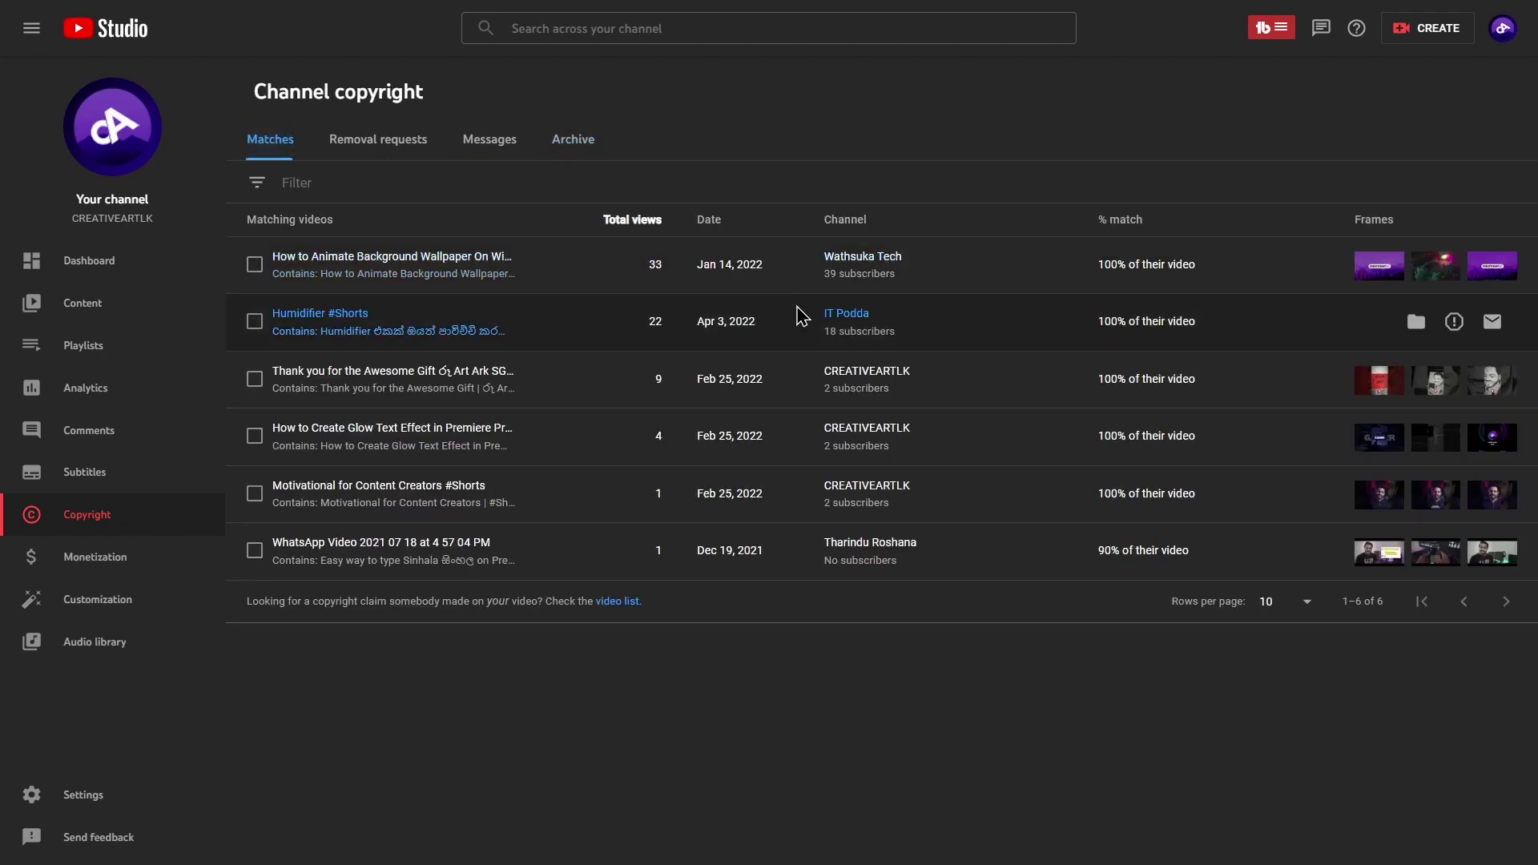
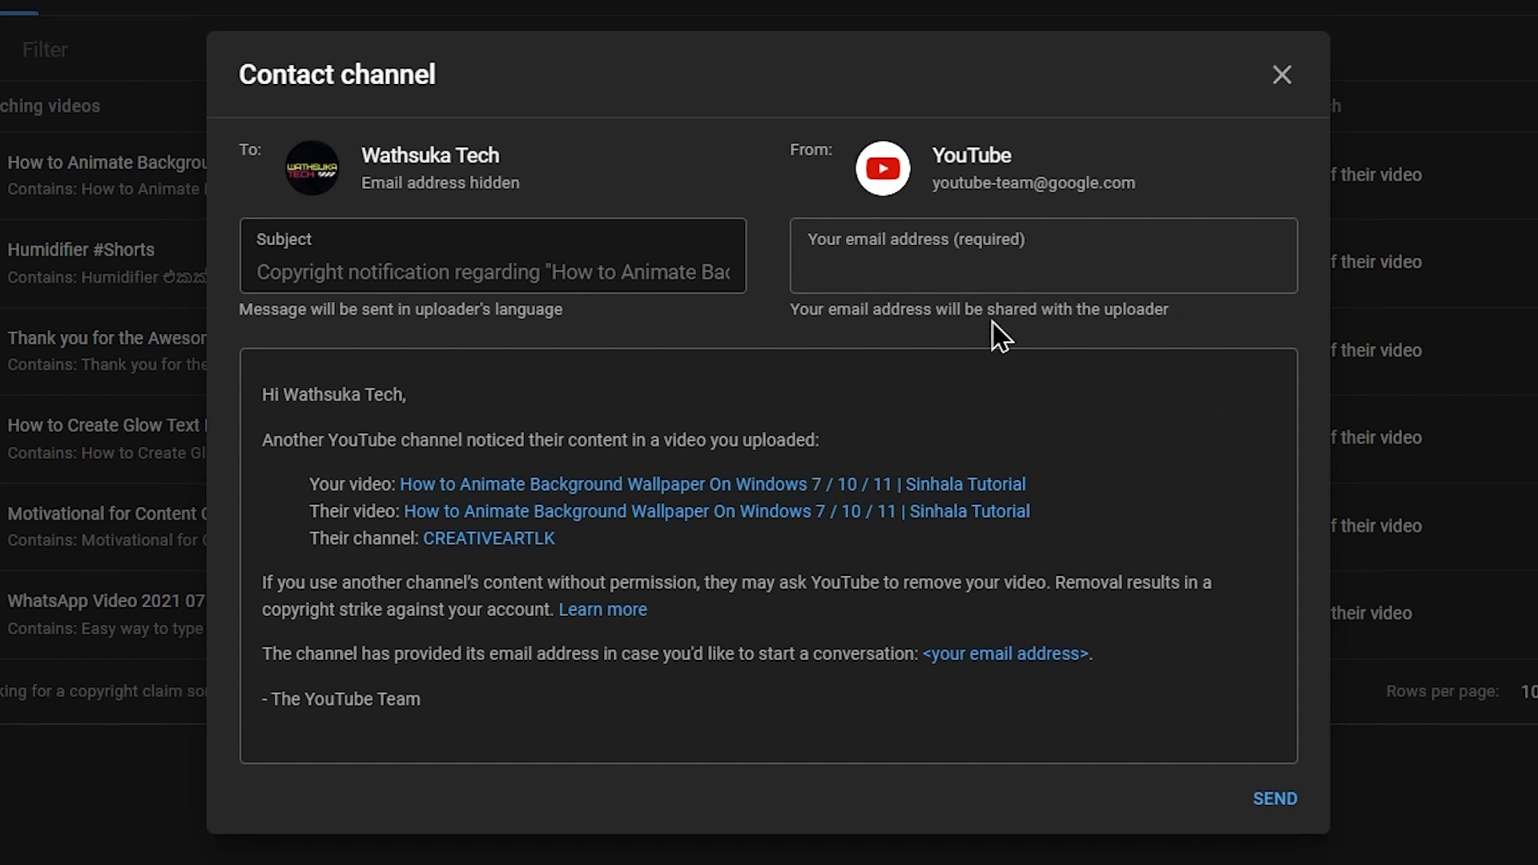
Look at the contact form for the Wathsuka Tech match, leave it unsent, and start a removal request for that video.
left_click(901, 271)
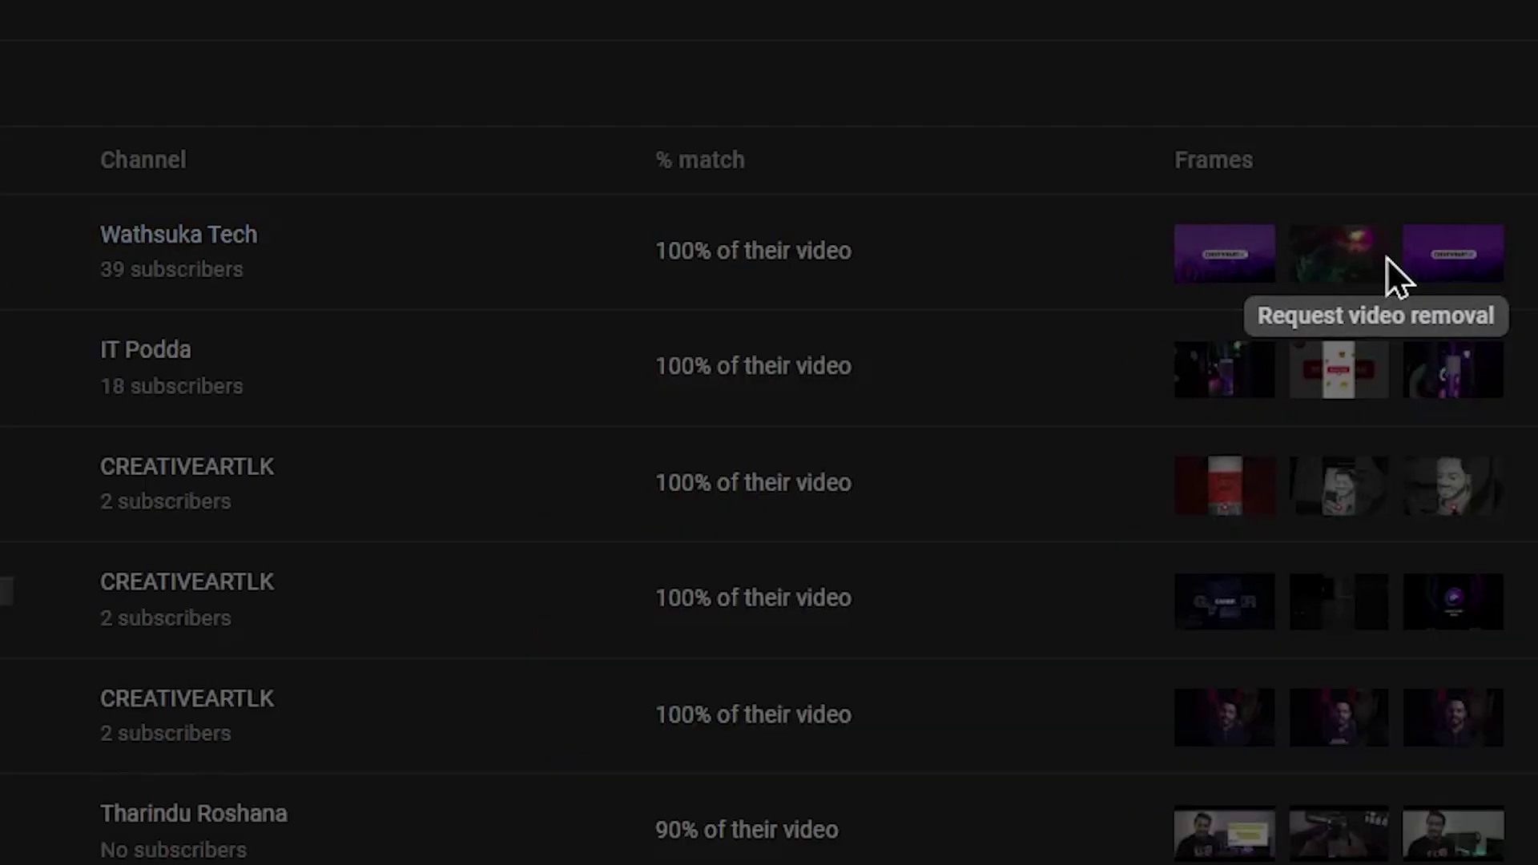
left_click(1309, 245)
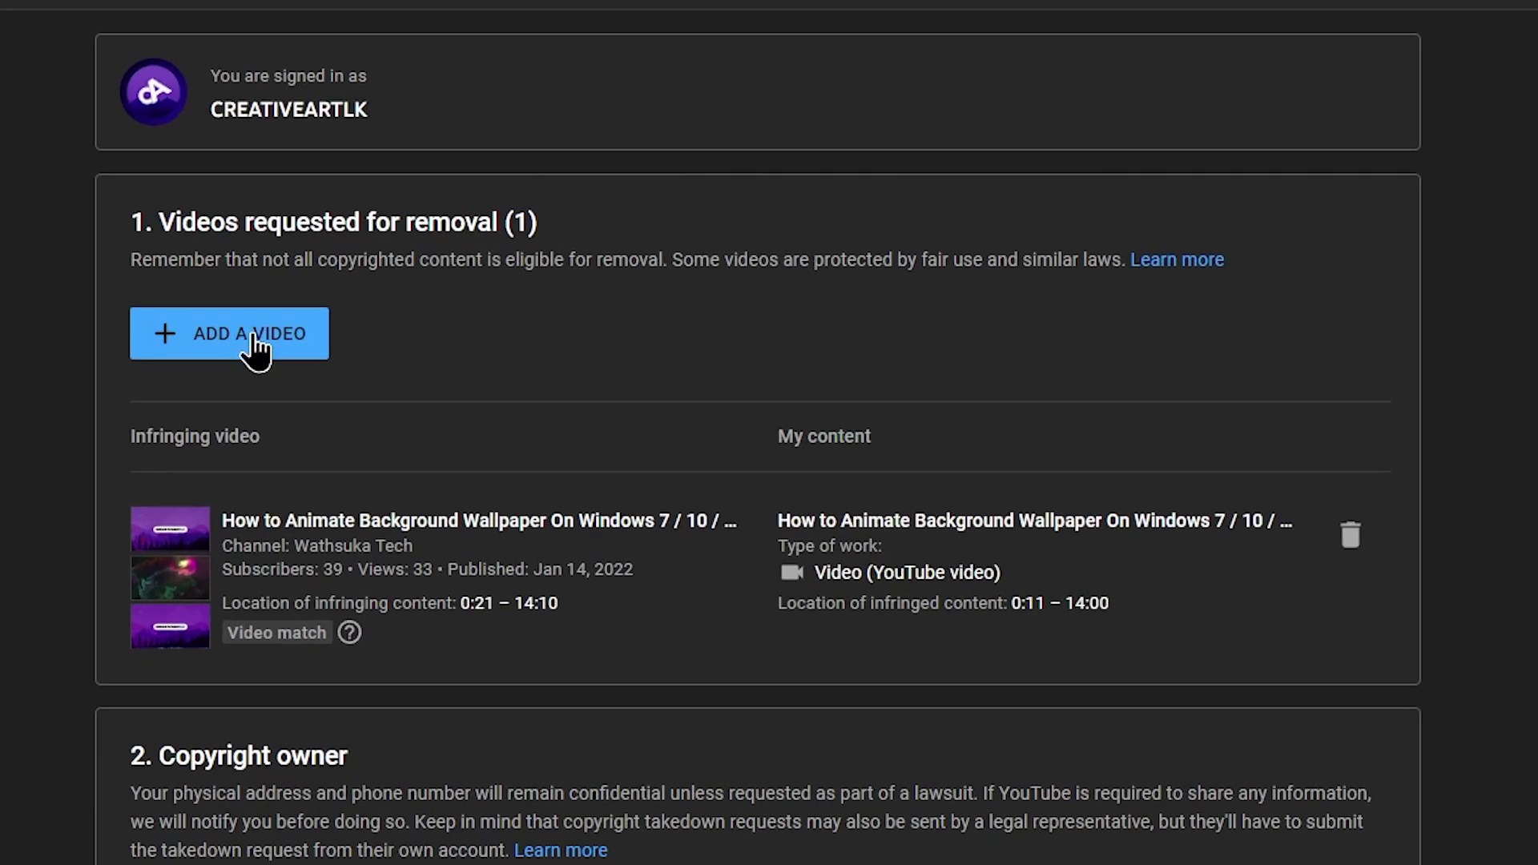
Begin adding a video to the removal request, with Video as type of work and From my YouTube channel as subcategory.
left_click(254, 343)
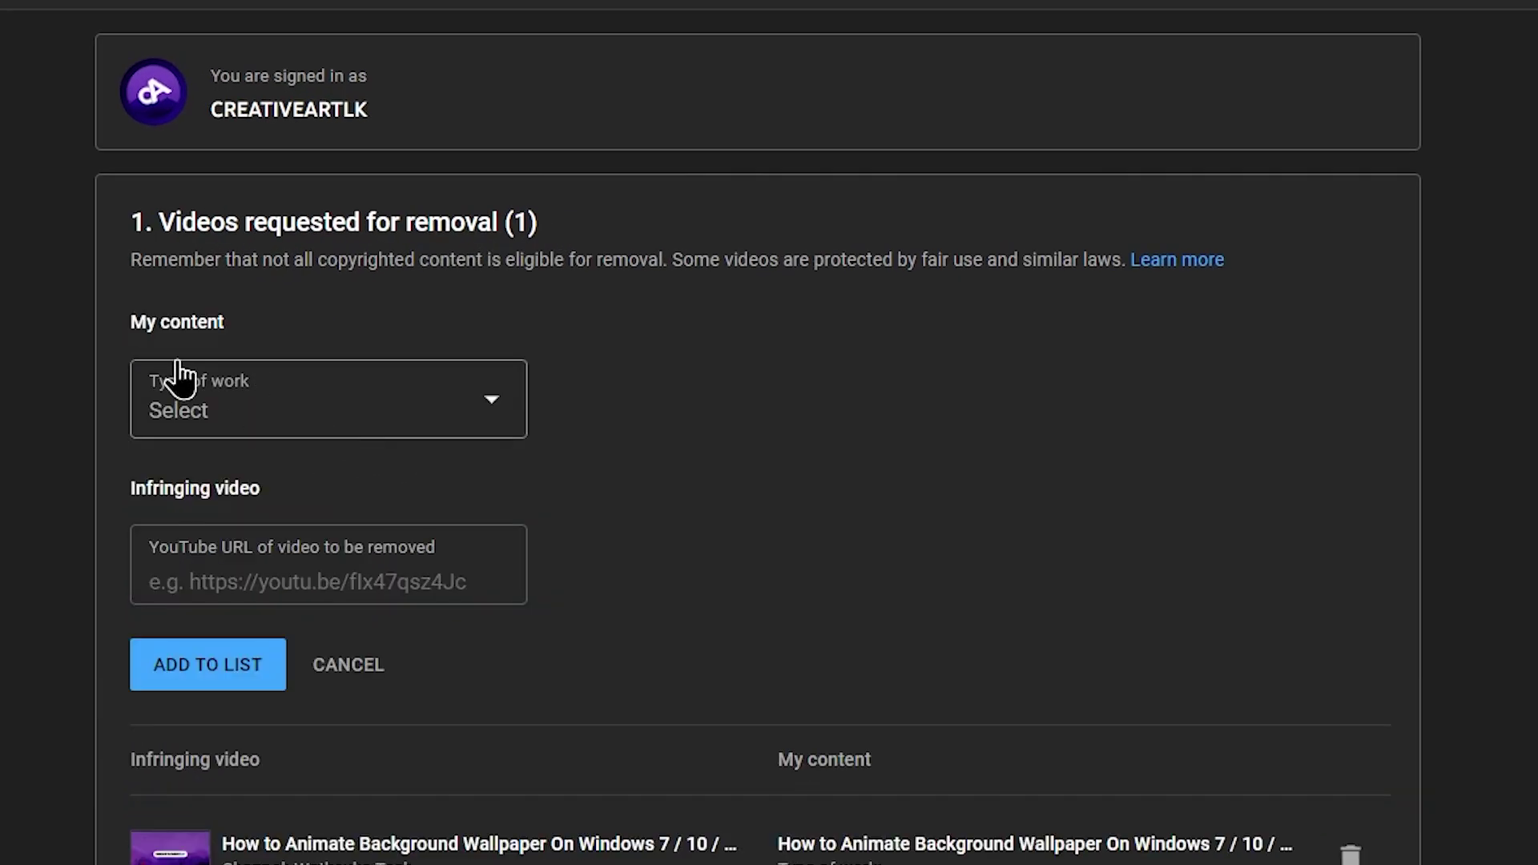
left_click(463, 430)
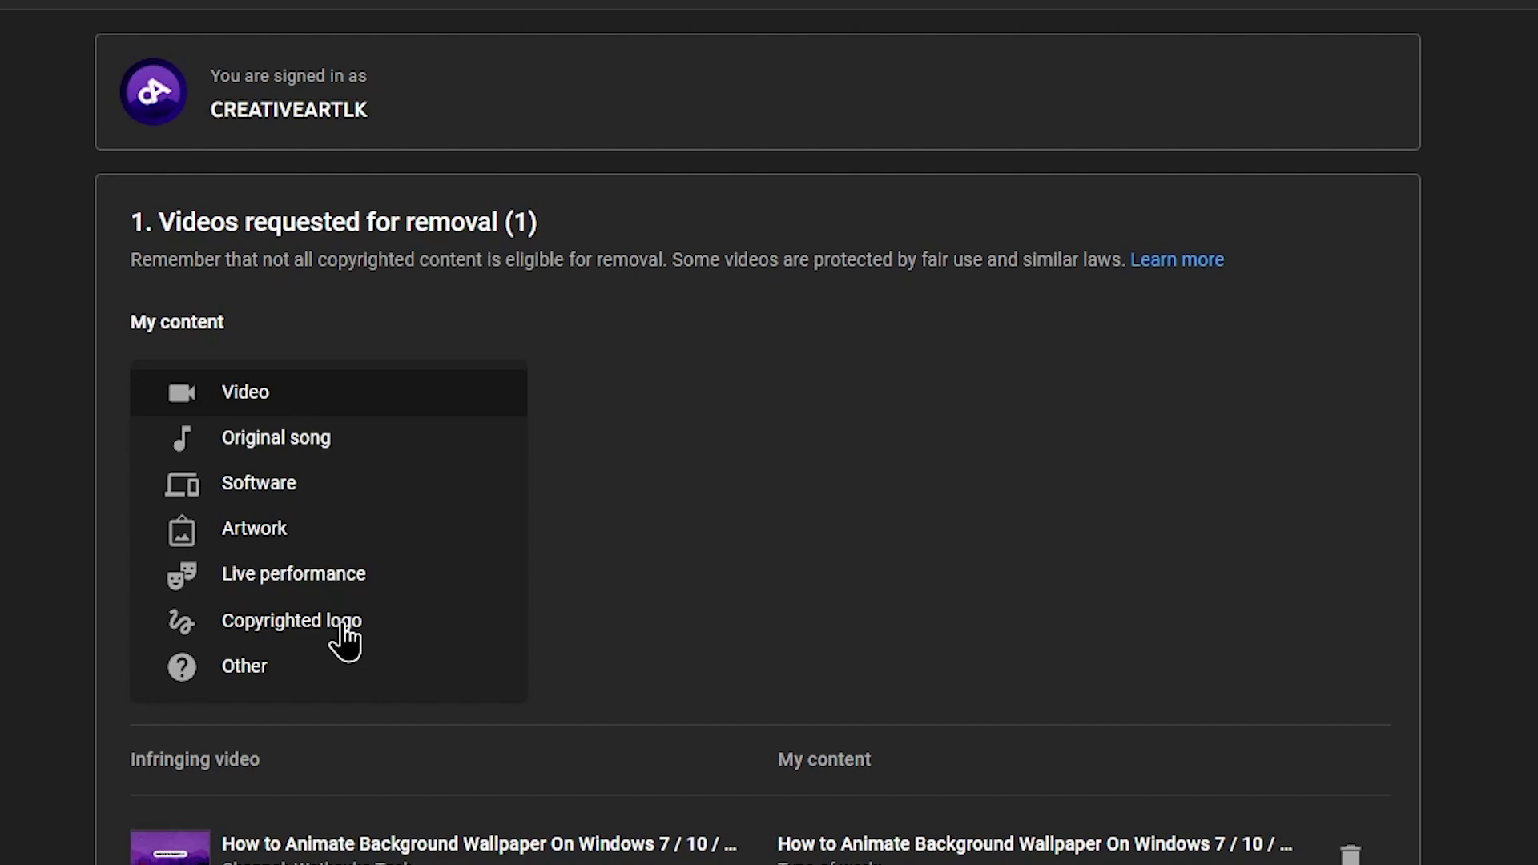
left_click(287, 394)
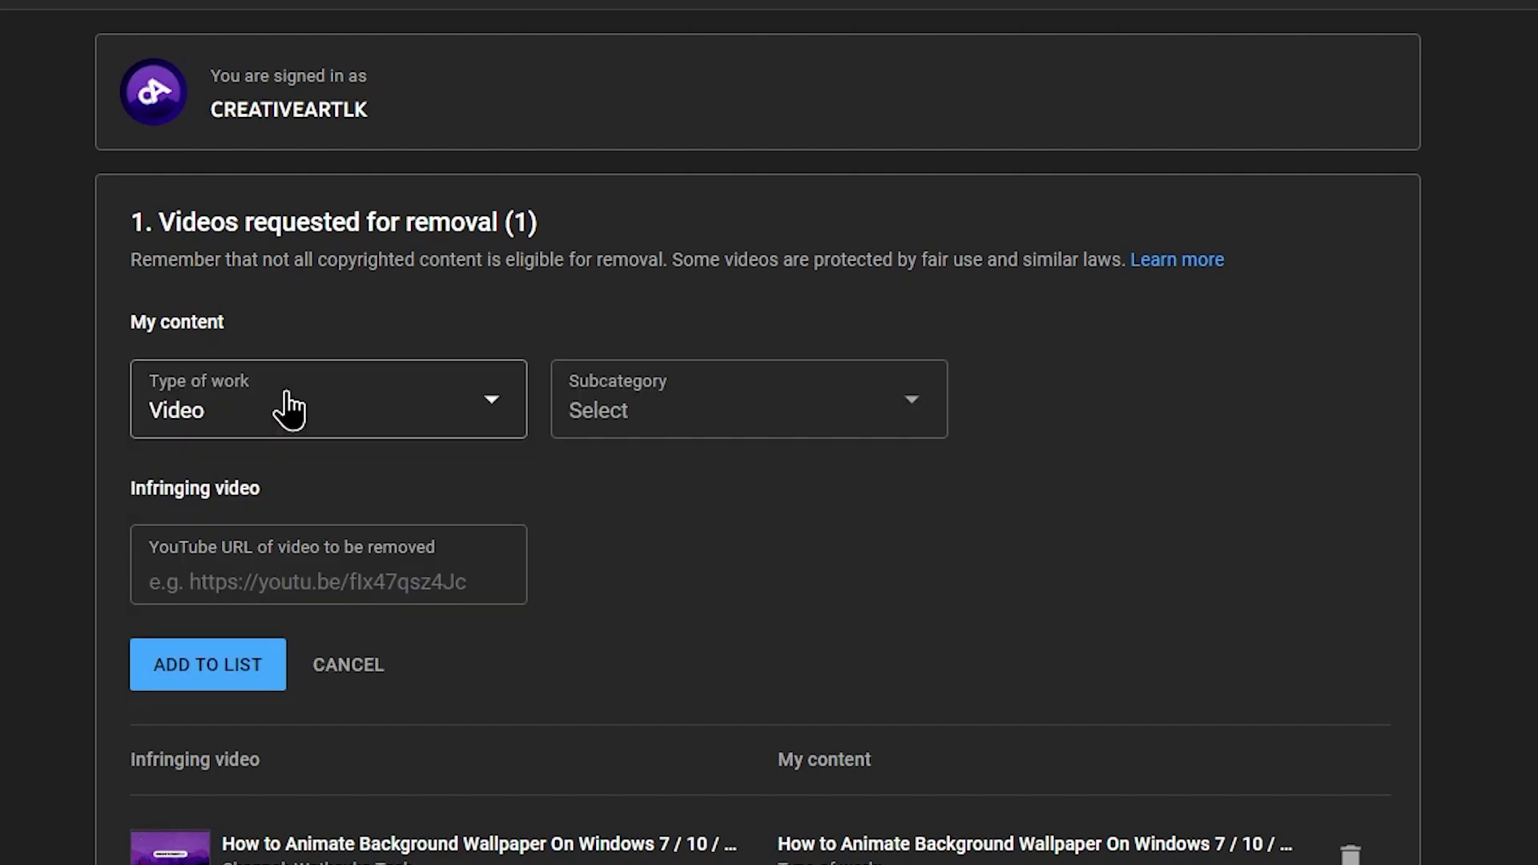
left_click(642, 395)
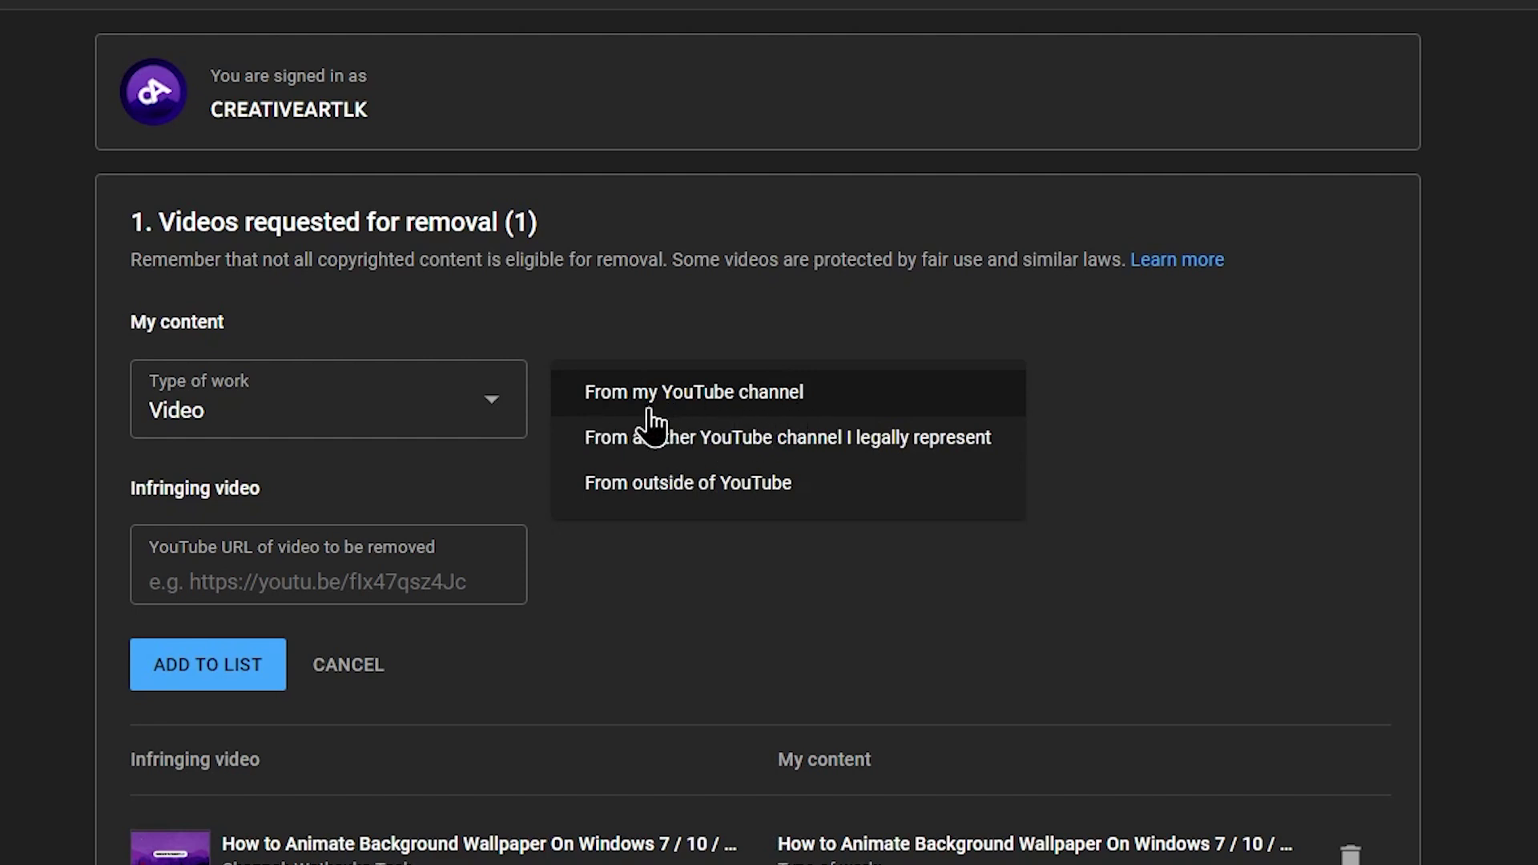
left_click(731, 405)
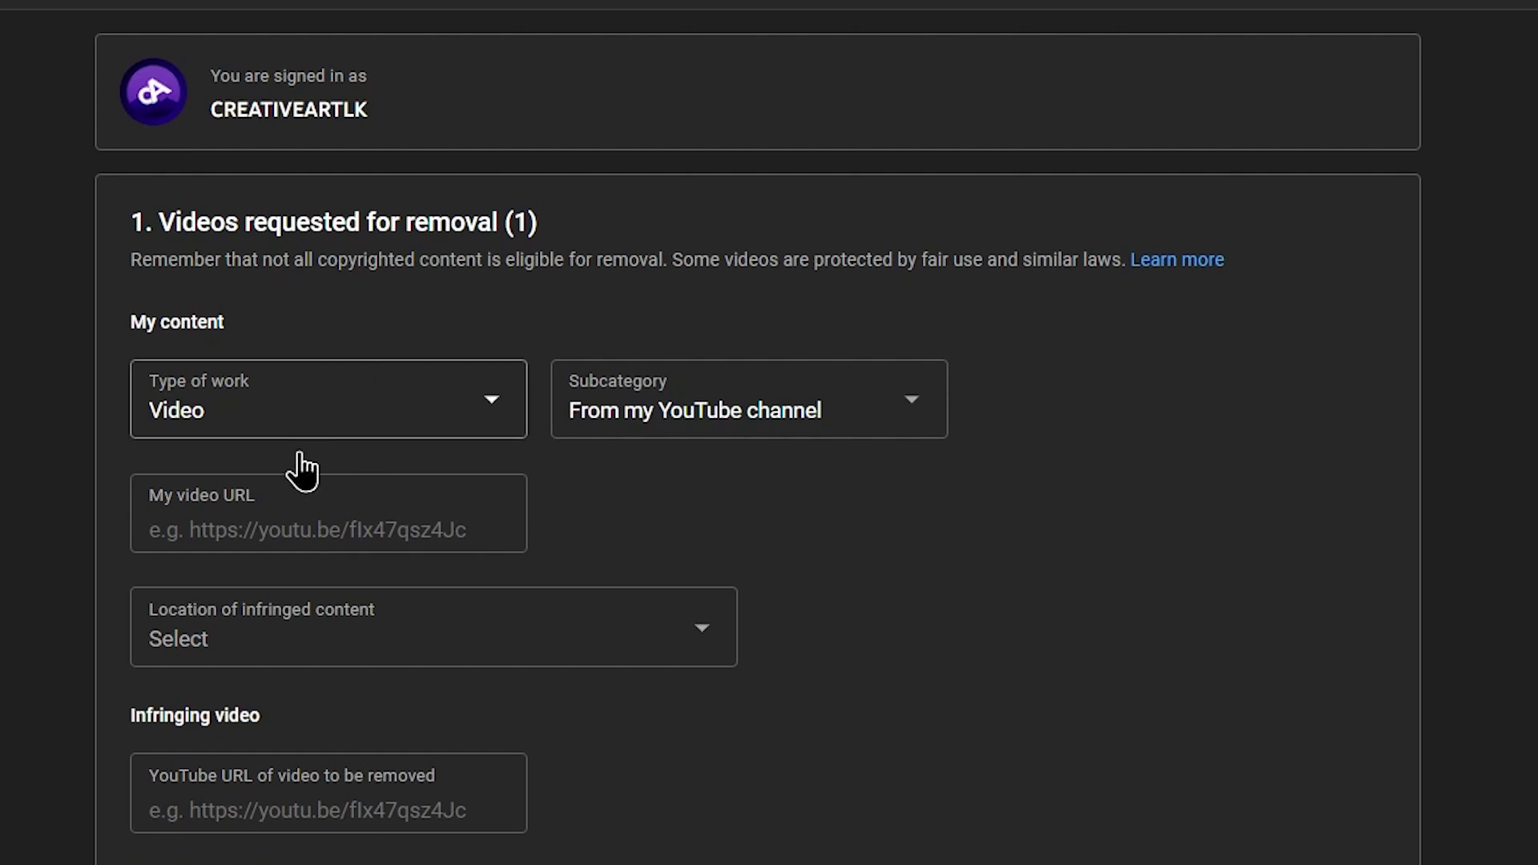
left_click(295, 518)
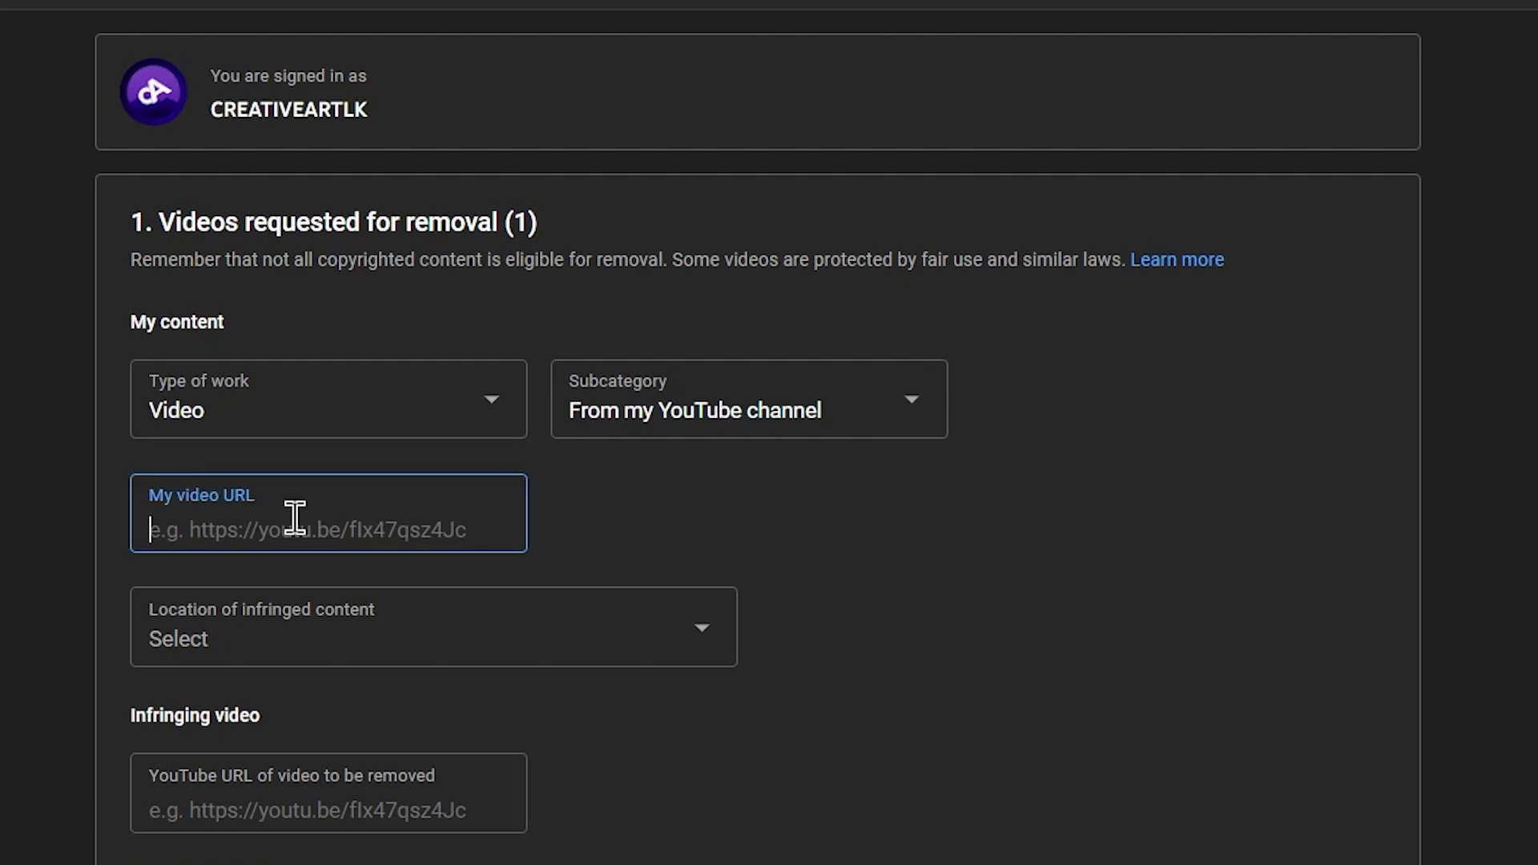
type("https://www.youtube.com/watch?v=_O7MmUb-gQo&t=5s")
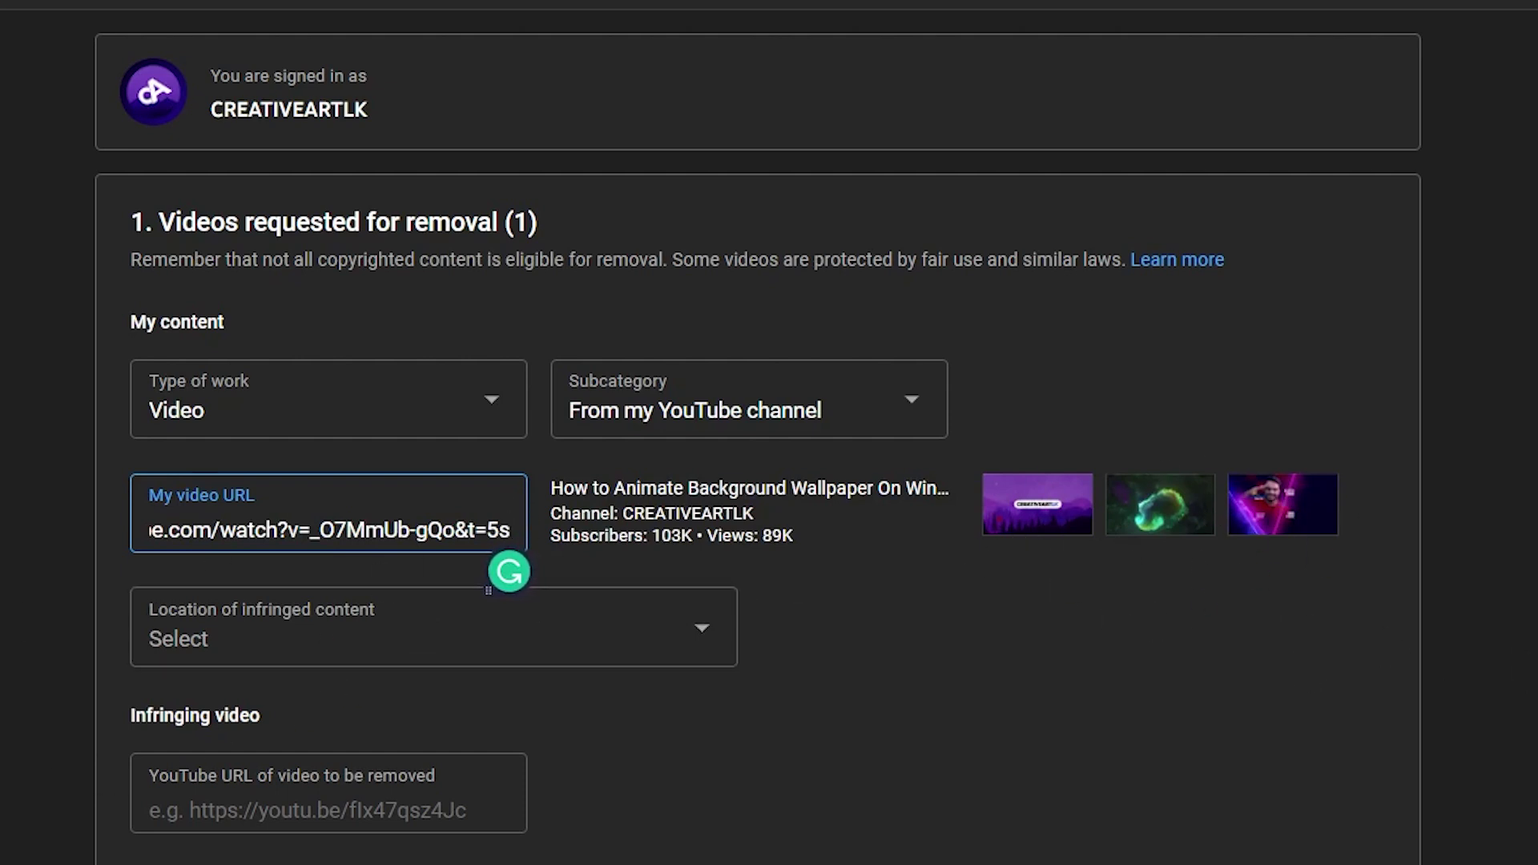
scroll(921, 680, "down", 2)
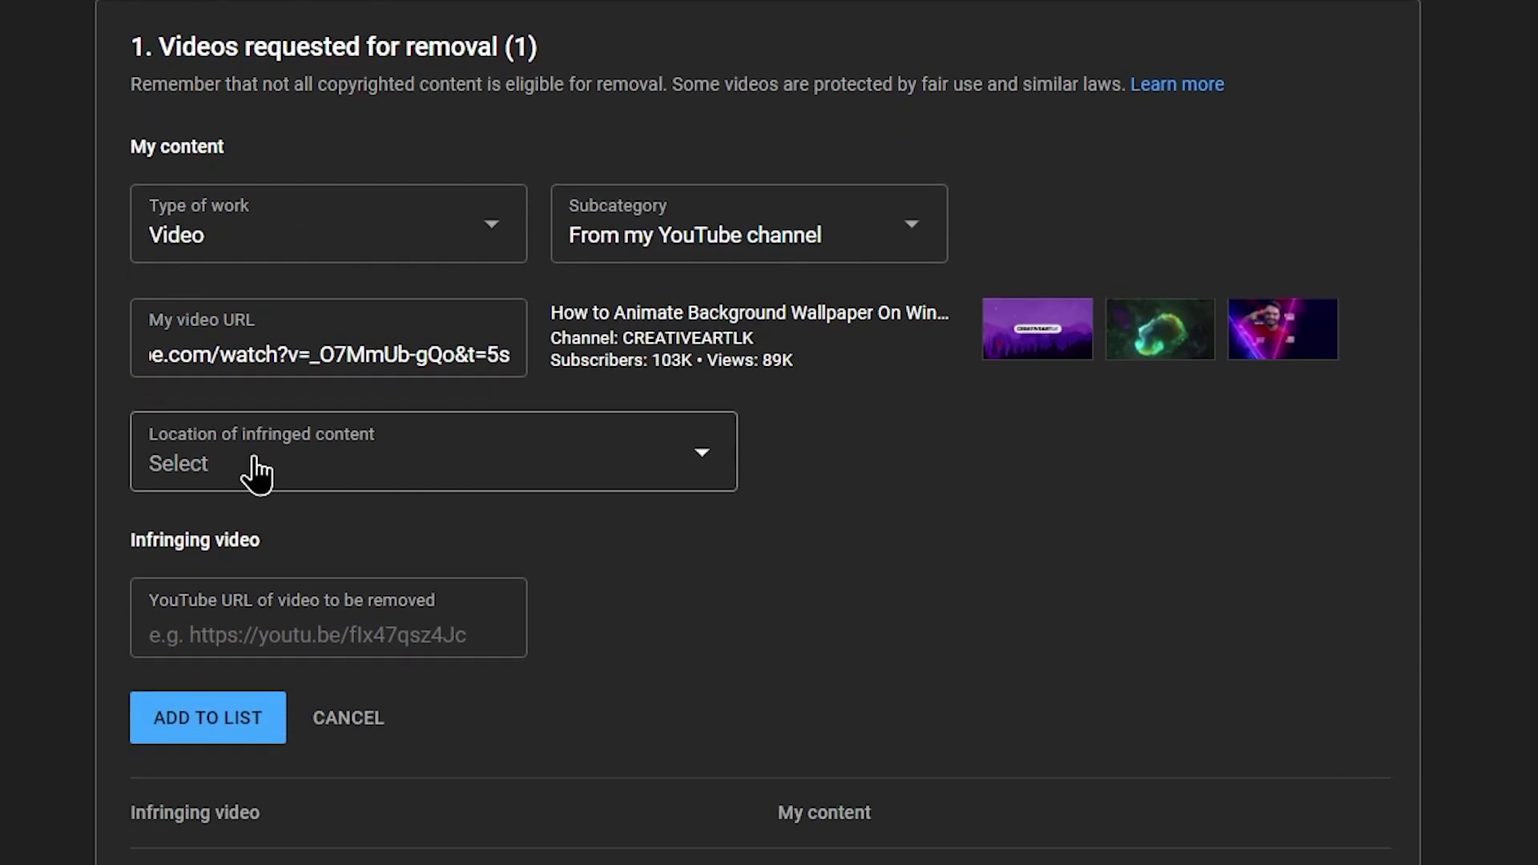
left_click(256, 474)
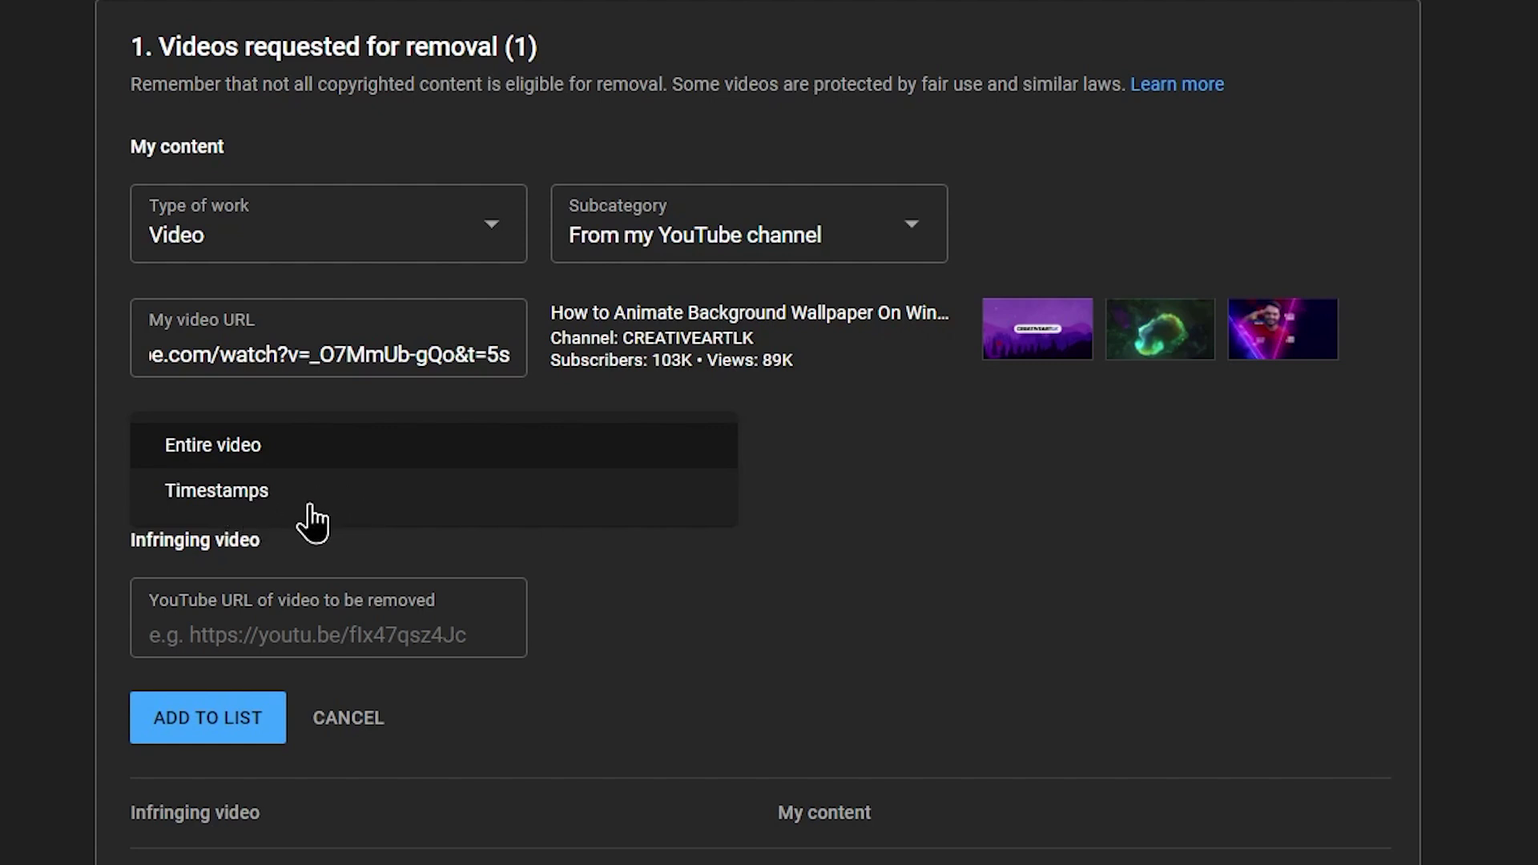
left_click(303, 453)
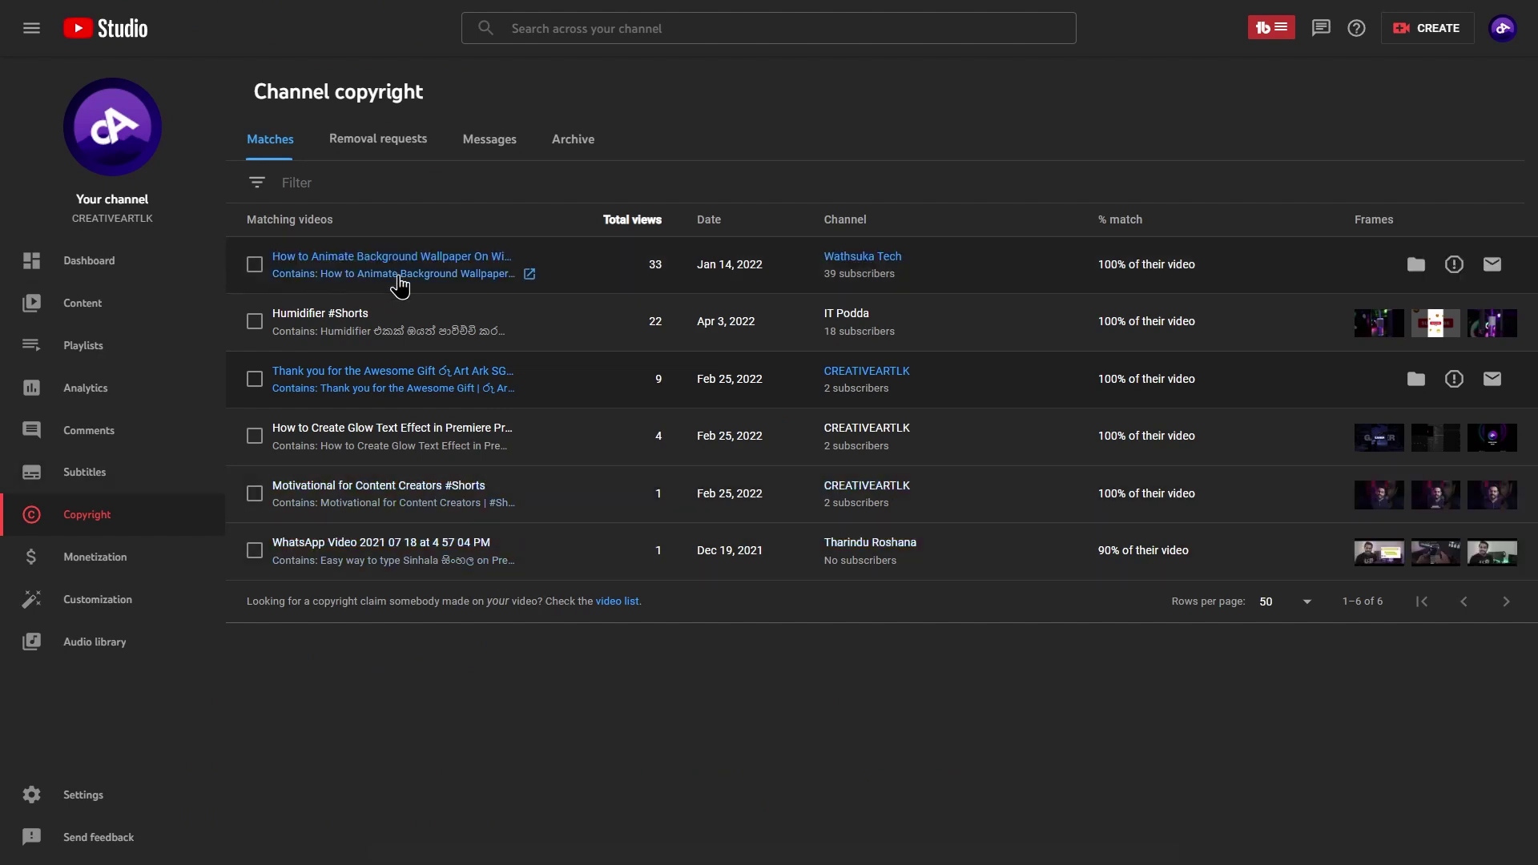
Open the "How to Animate Background Wallpaper" copy among the uploads of the Wathsuka Tech channel.
left_click(851, 267)
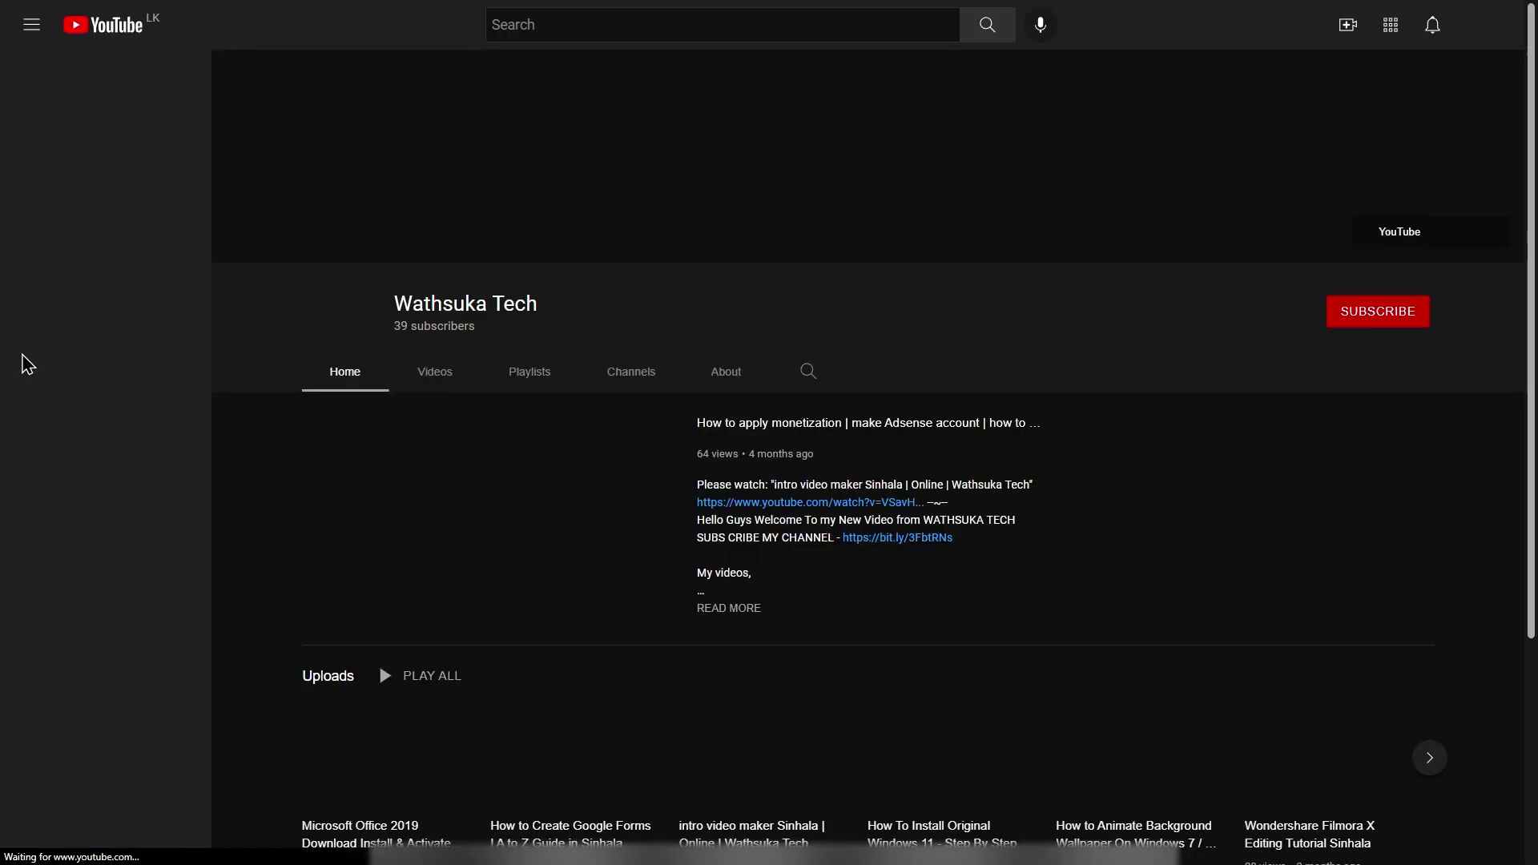
left_click(419, 378)
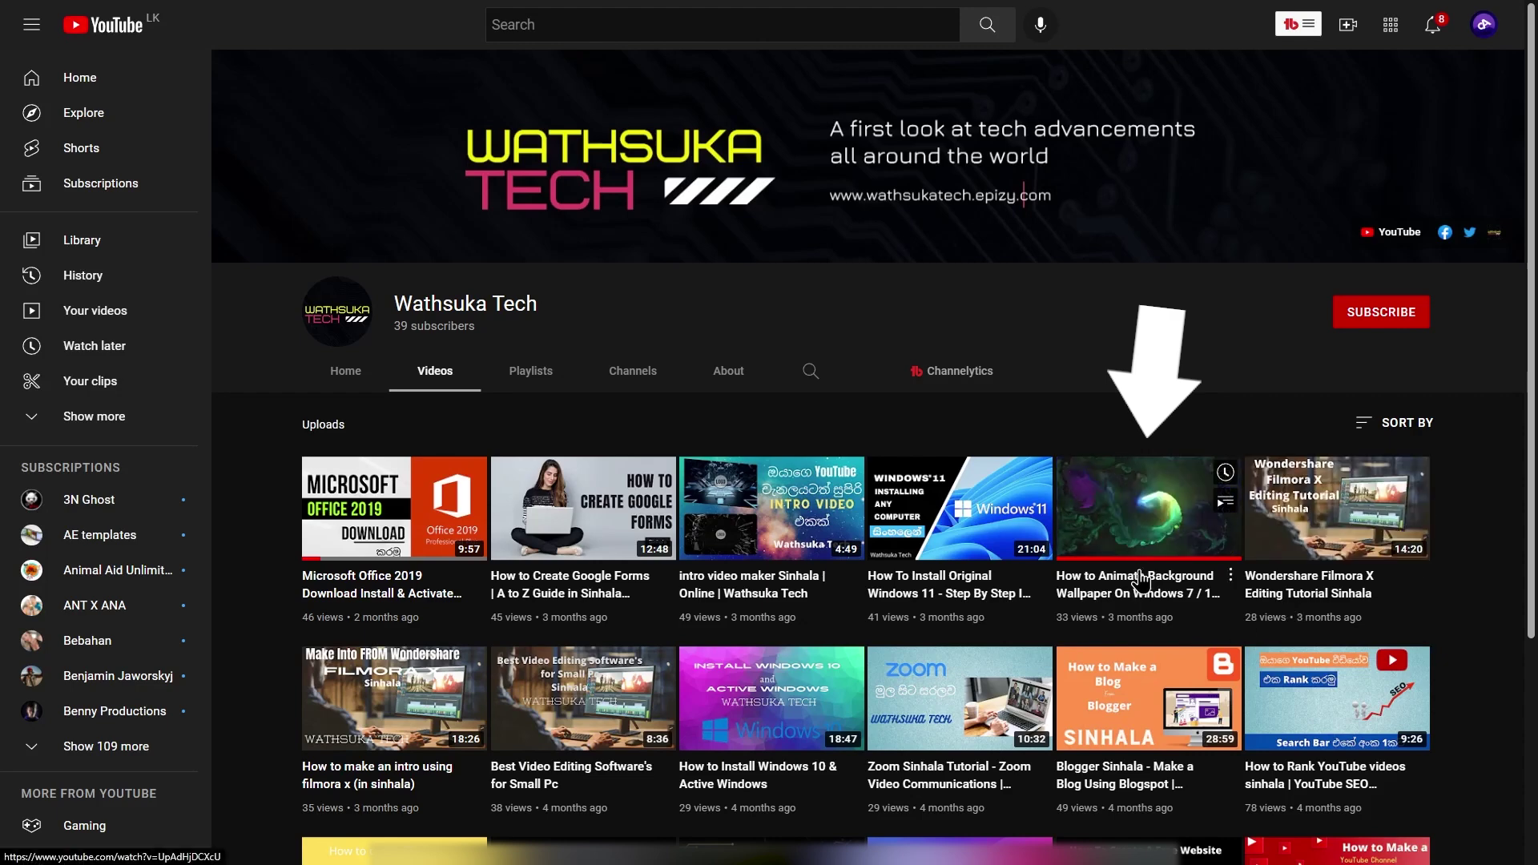
left_click(1149, 533)
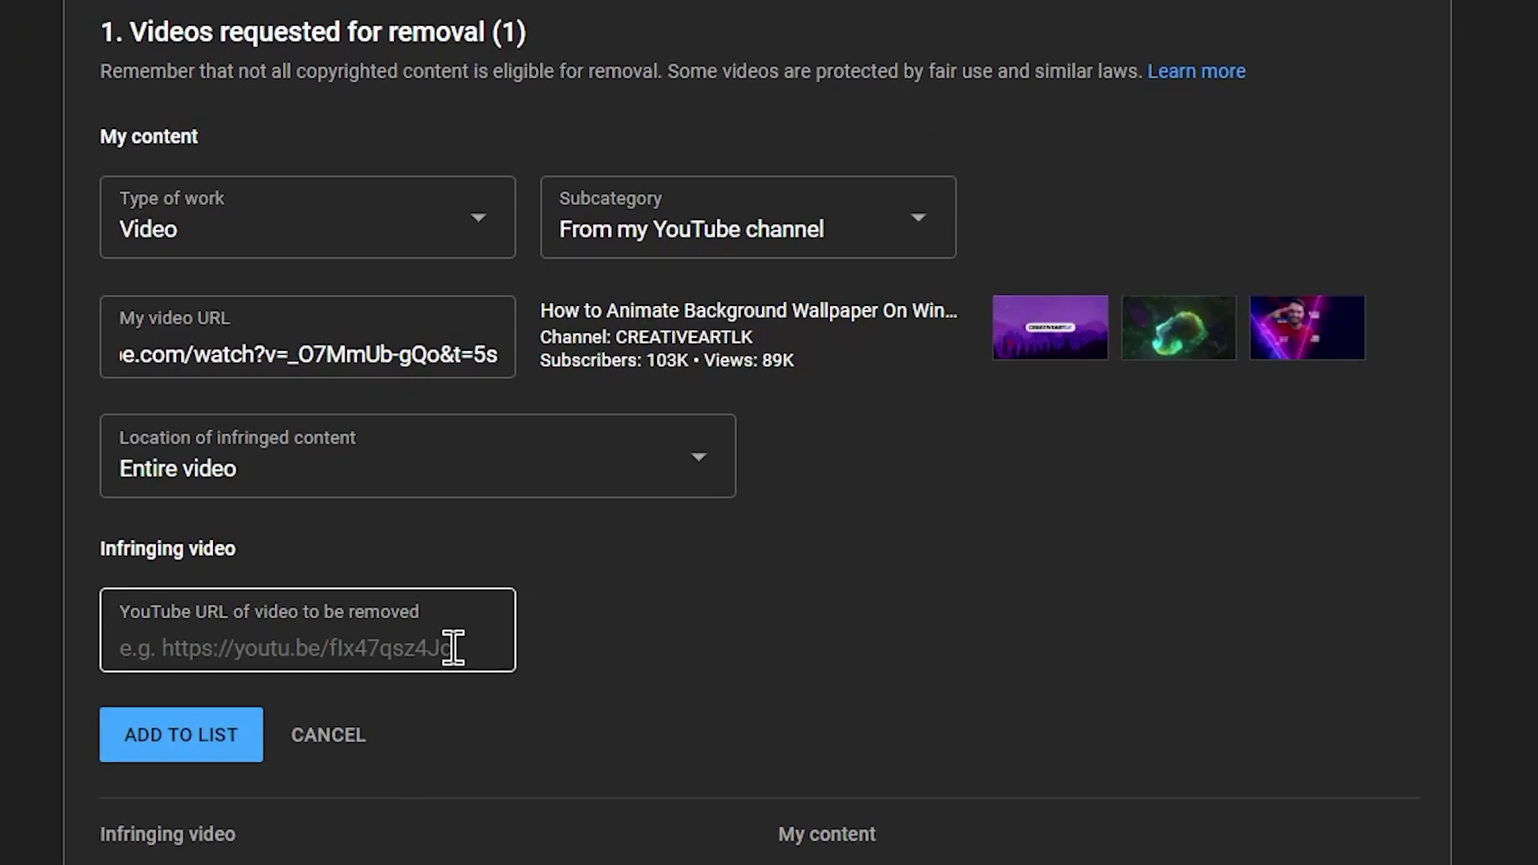
Enter youtube.com/watch?v=UpAdHjDCXcU as the URL of the video to be removed and set the location of infringing content to Entire video.
left_click(453, 648)
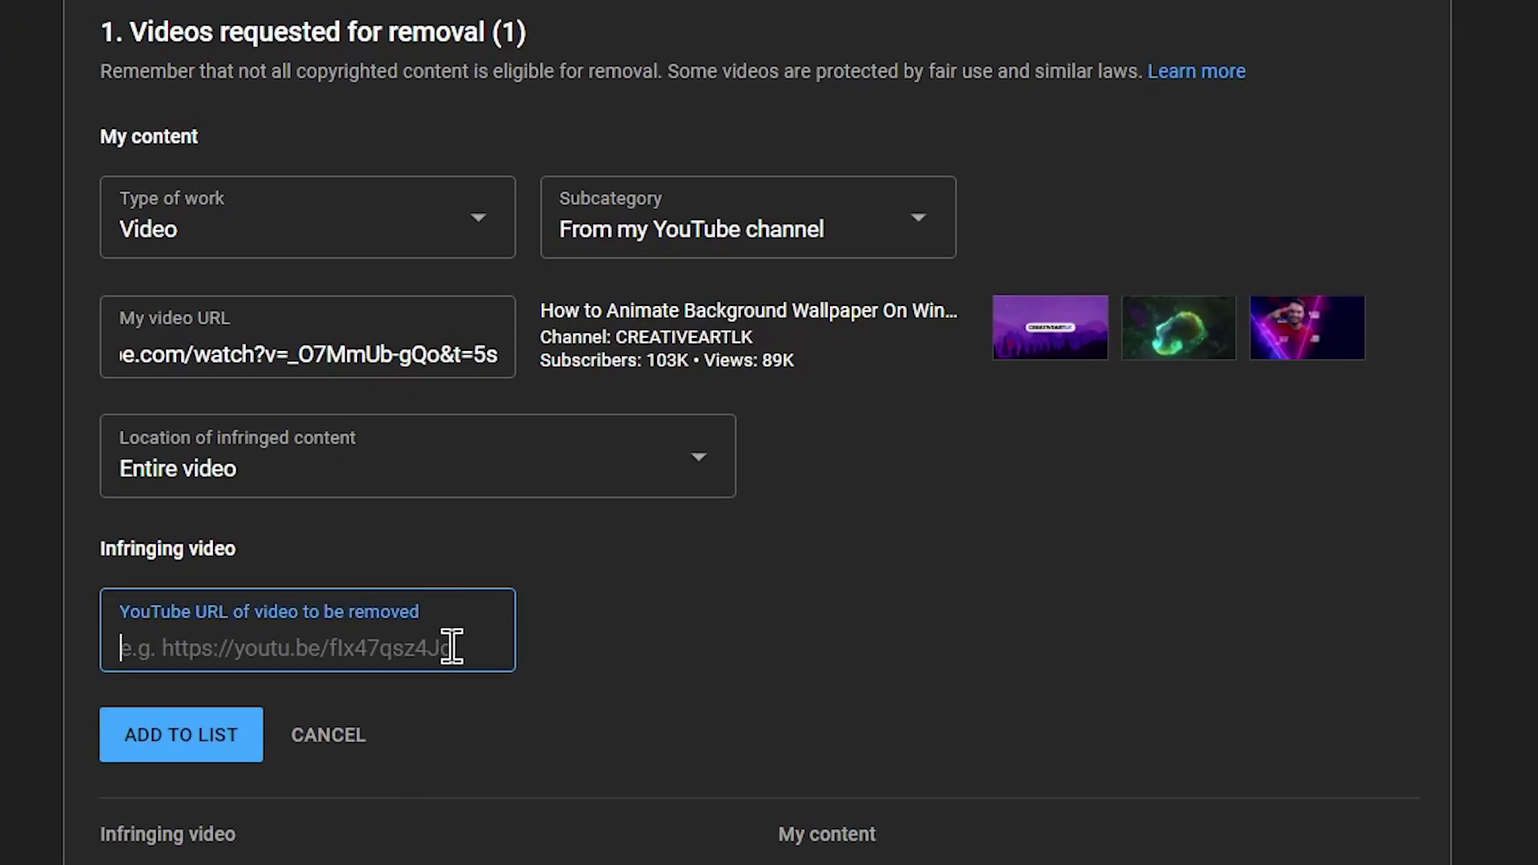
type("youtube.com/watch?v=UpAdHjDCXcU")
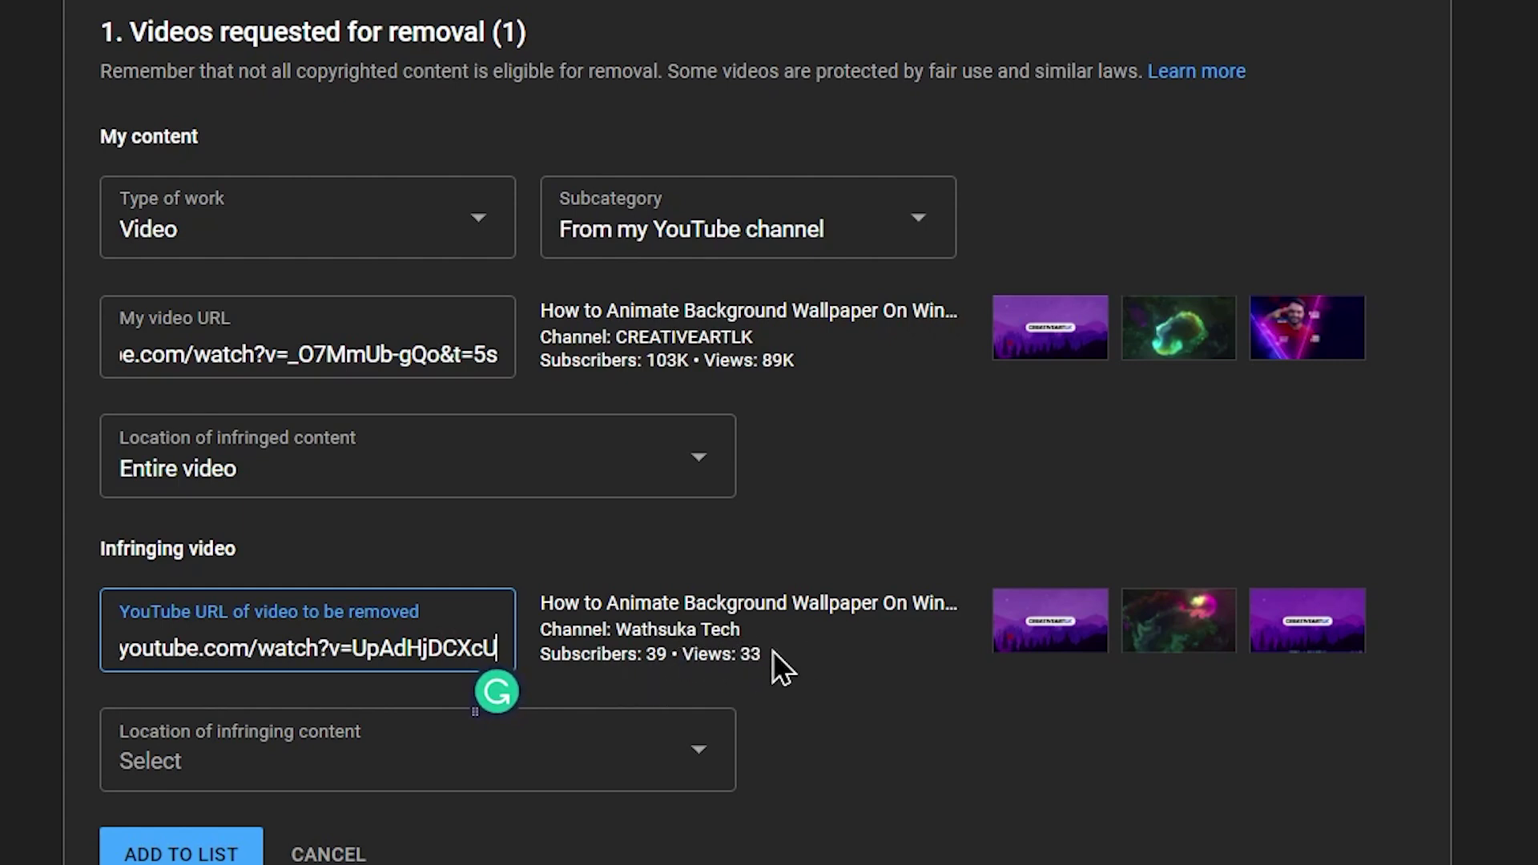
left_click(644, 694)
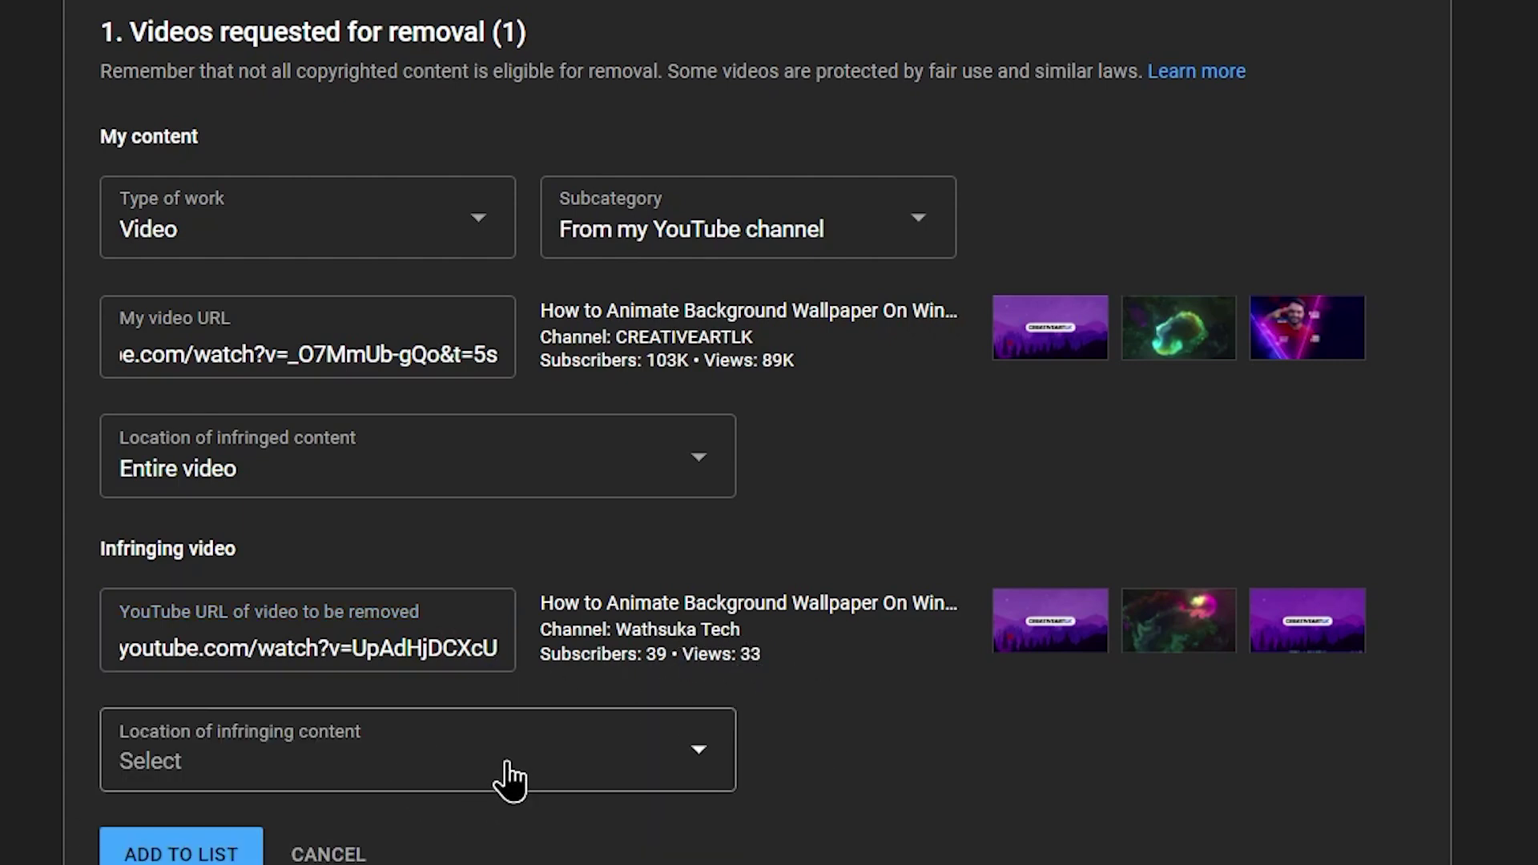
scroll(263, 704, "down", 2)
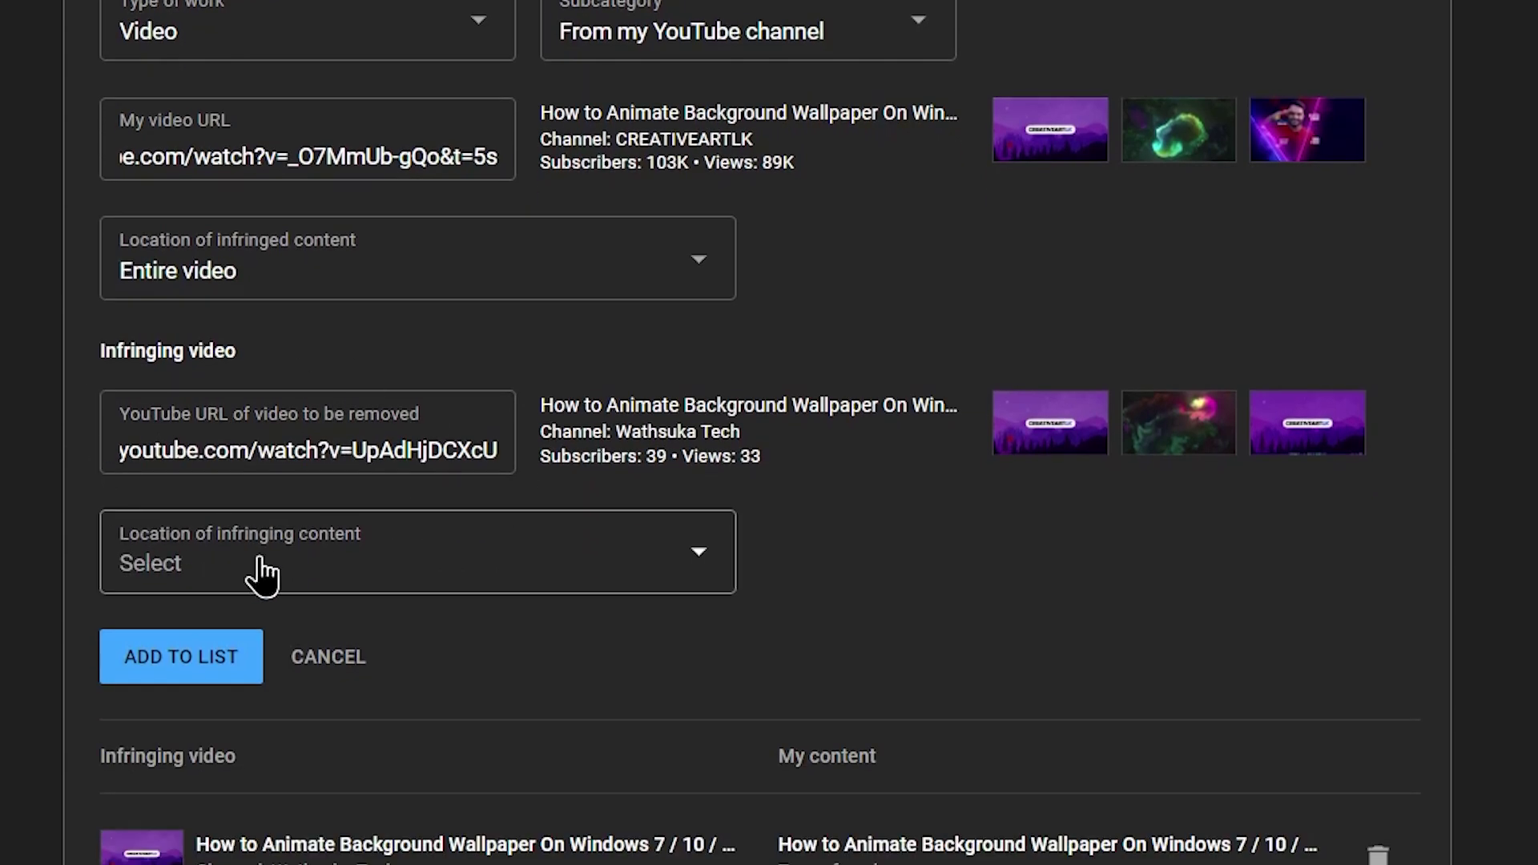
left_click(335, 575)
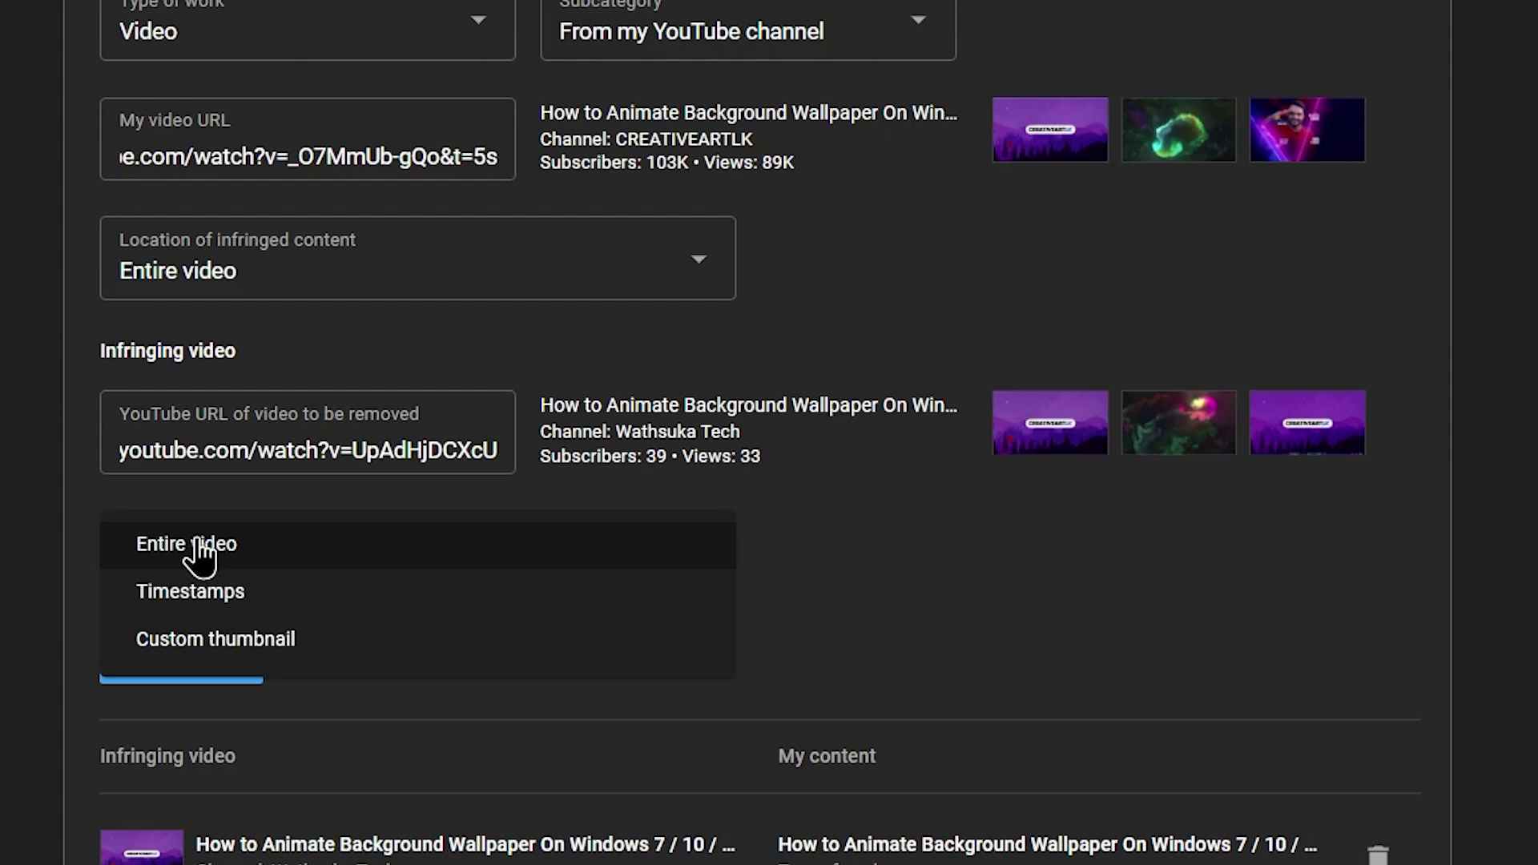
left_click(201, 553)
left_click(302, 584)
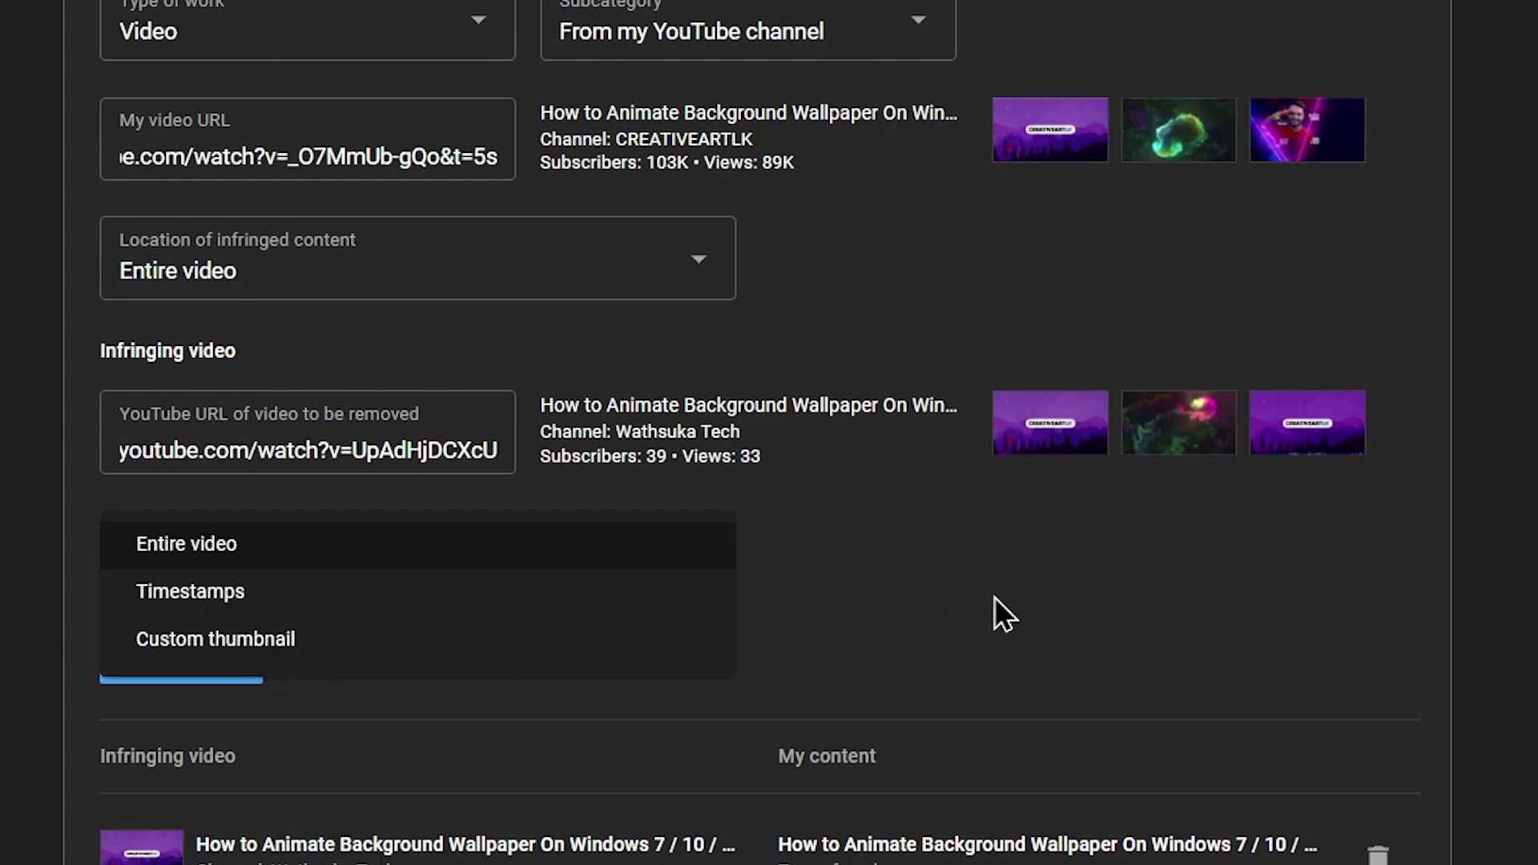
left_click(930, 593)
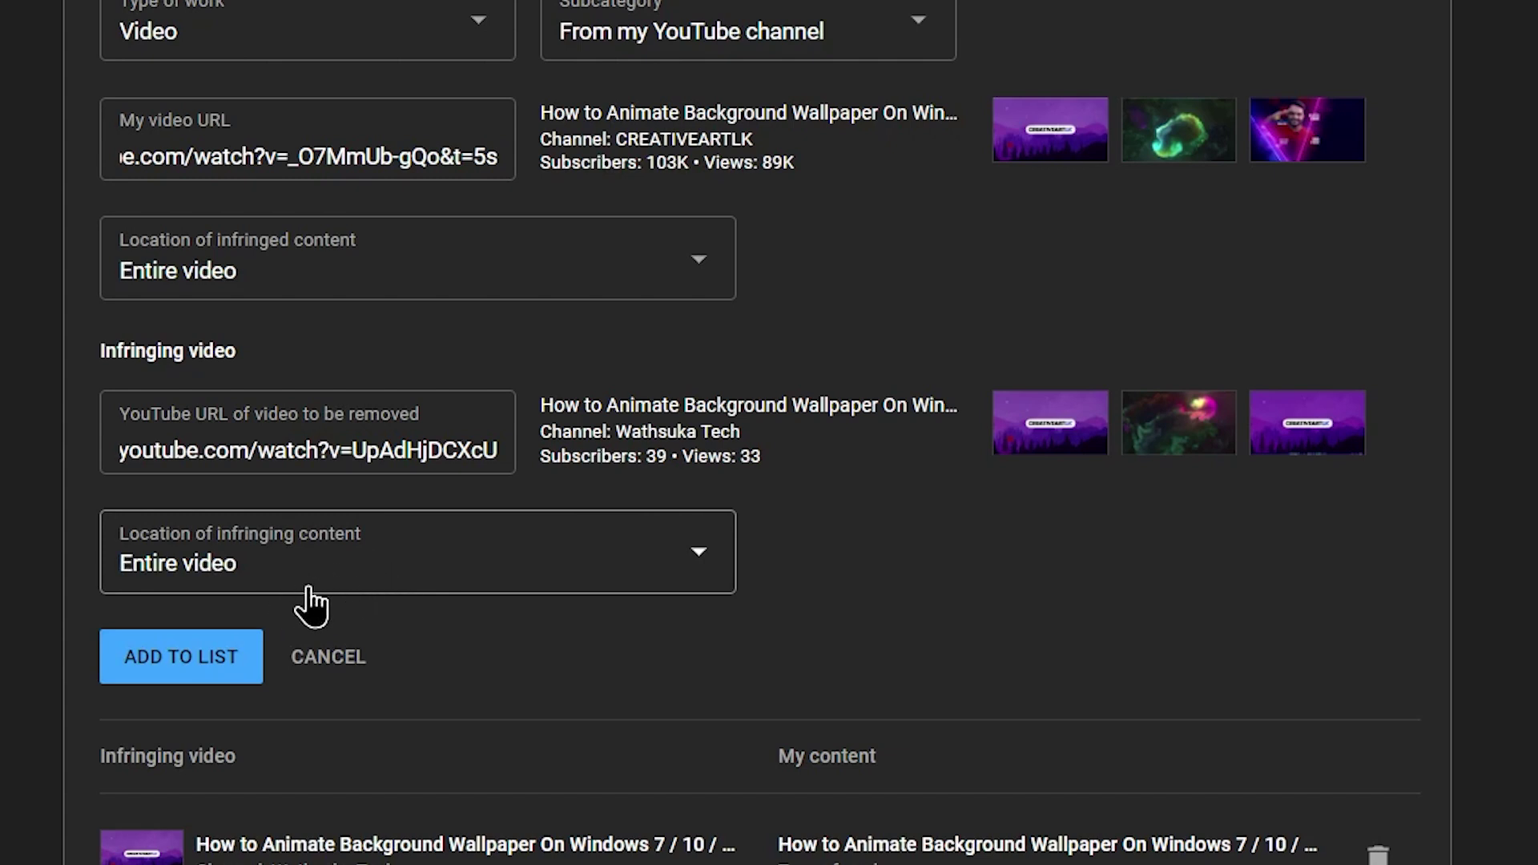
Add the video to the removal list and delete the duplicate Video match entry, keeping the manually added one.
left_click(208, 665)
scroll(523, 611, "up", 1)
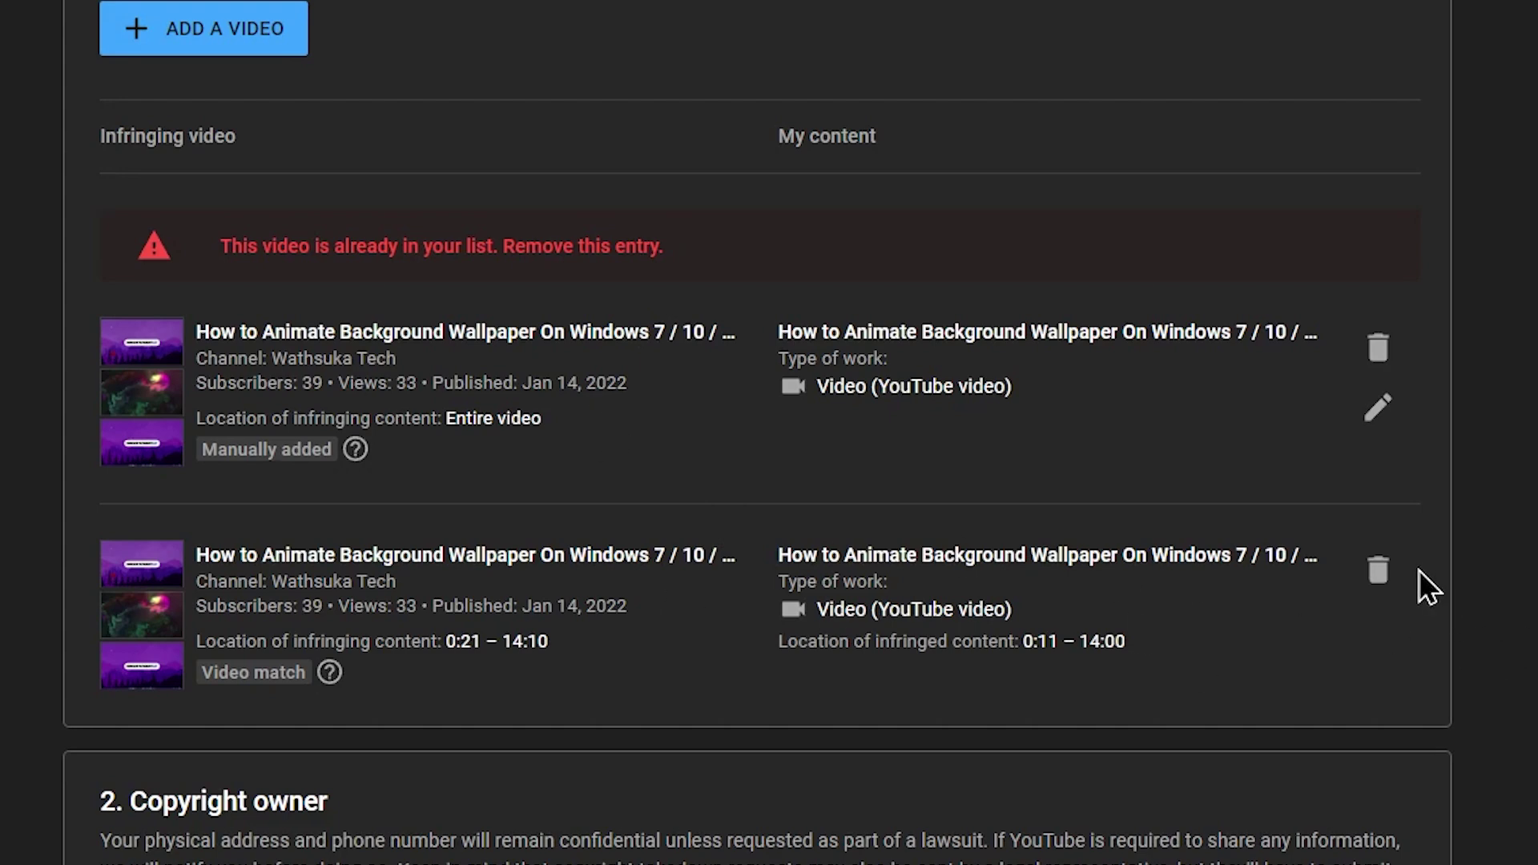
left_click(1391, 573)
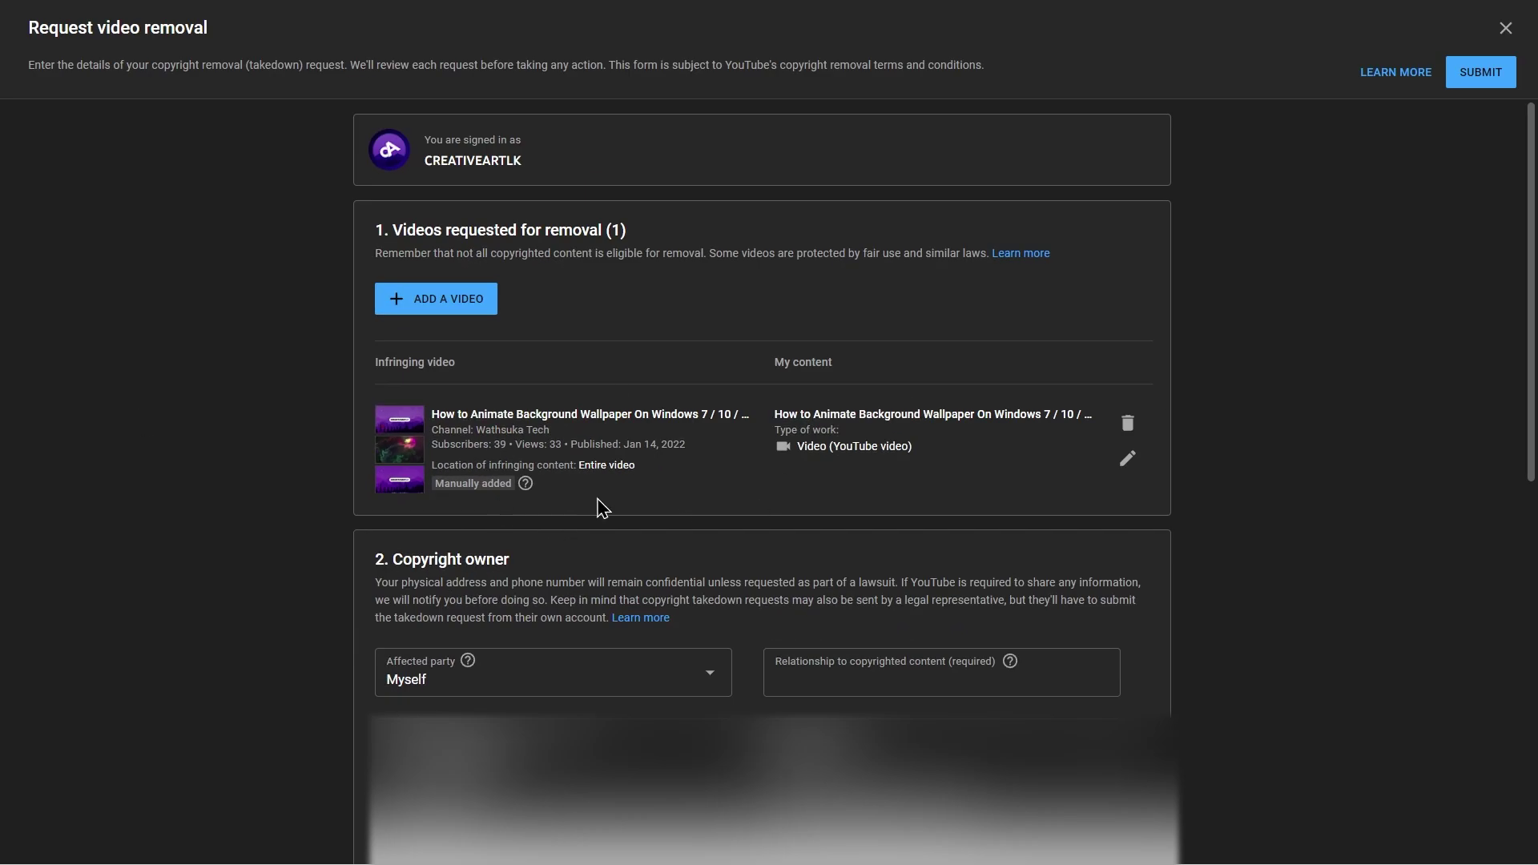
Check the affected party choices in the copyright owner section and keep Myself.
scroll(377, 360, "down", 5)
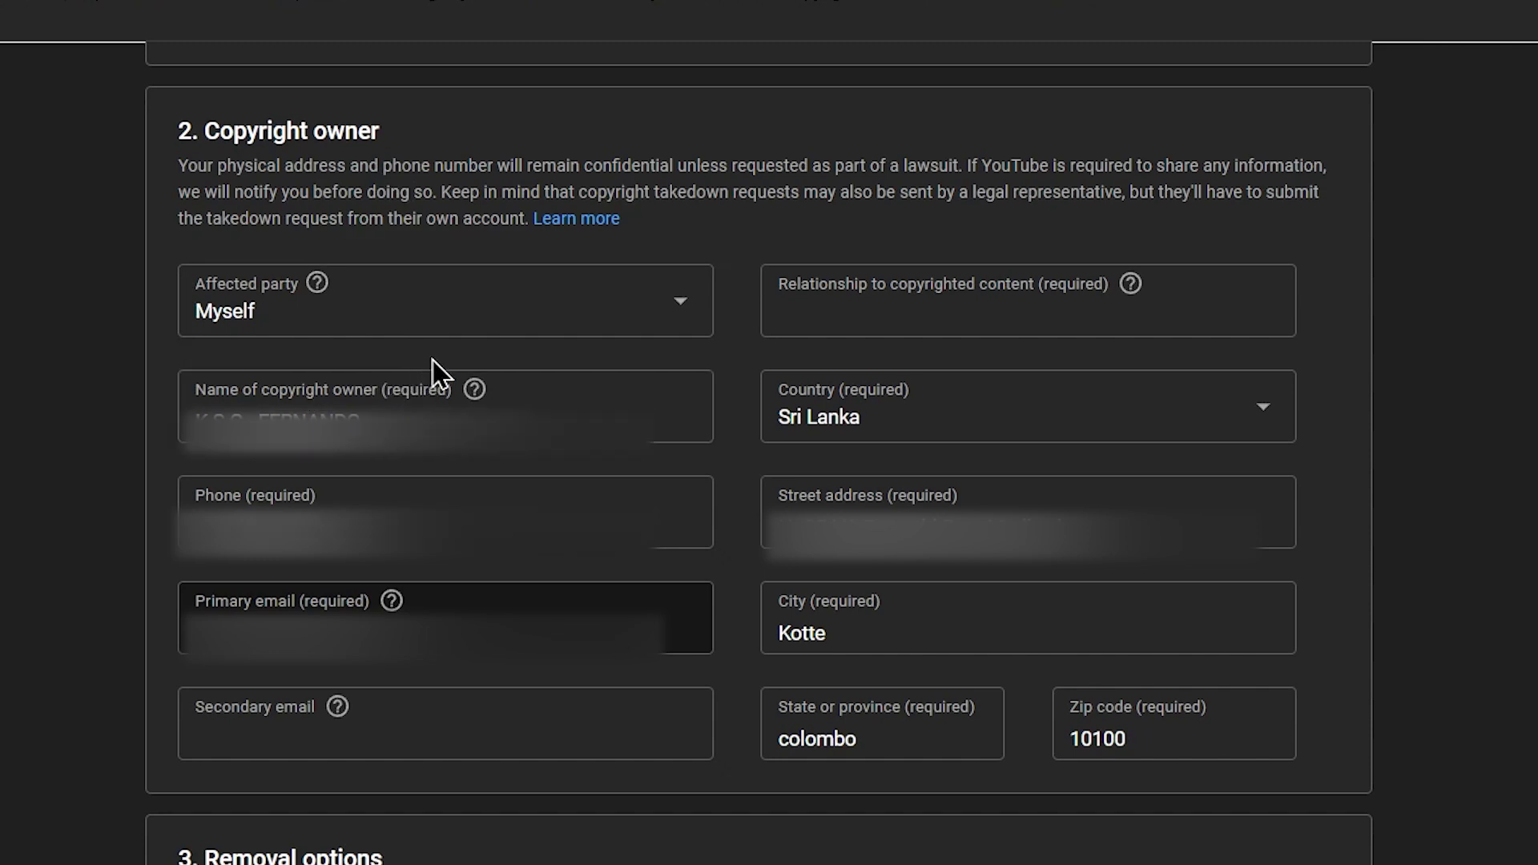
left_click(360, 304)
left_click(309, 306)
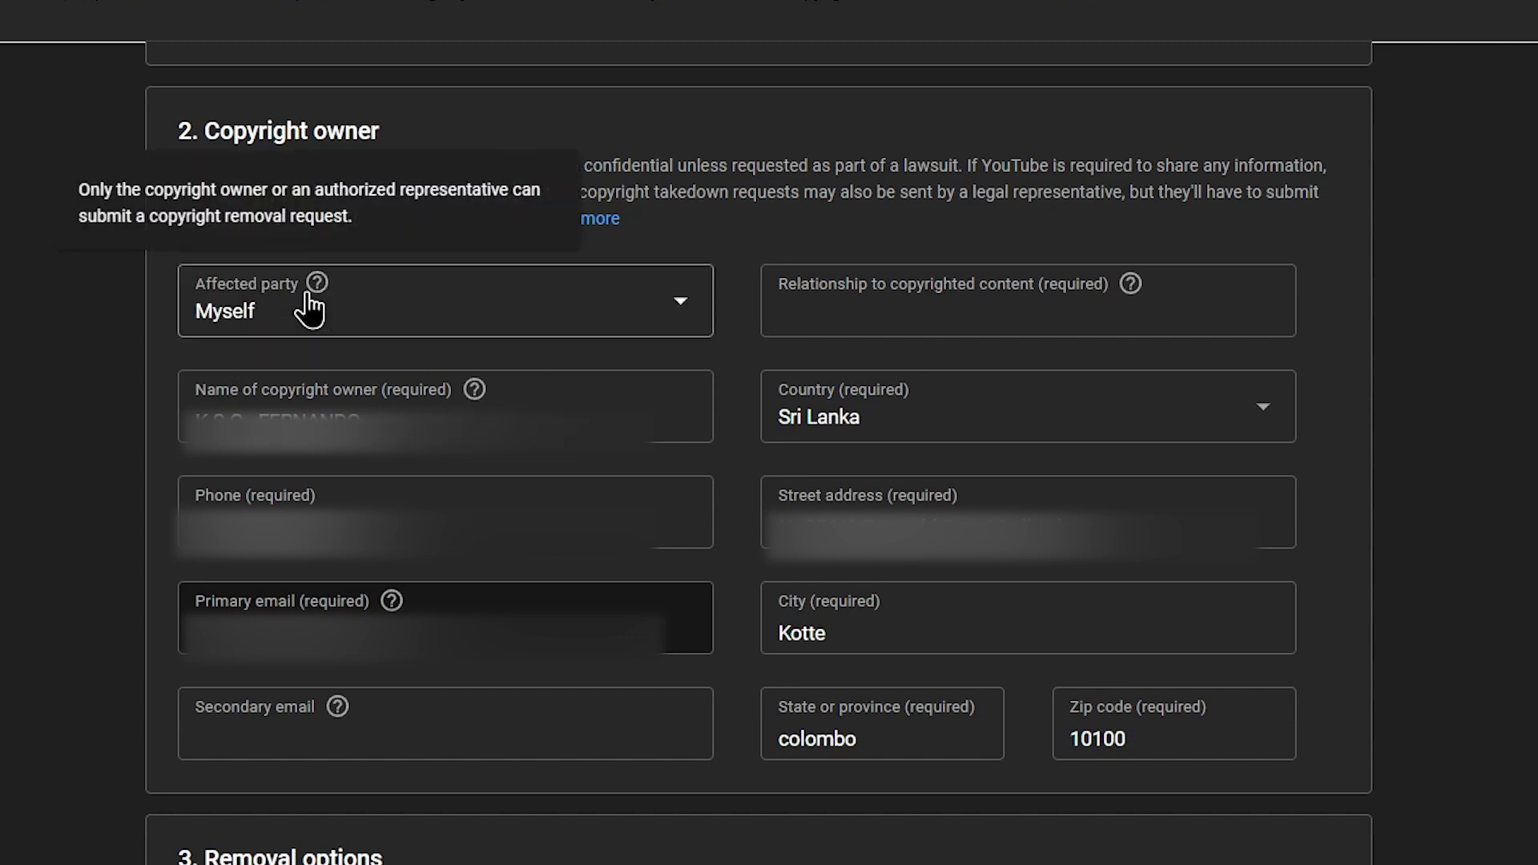
left_click(356, 329)
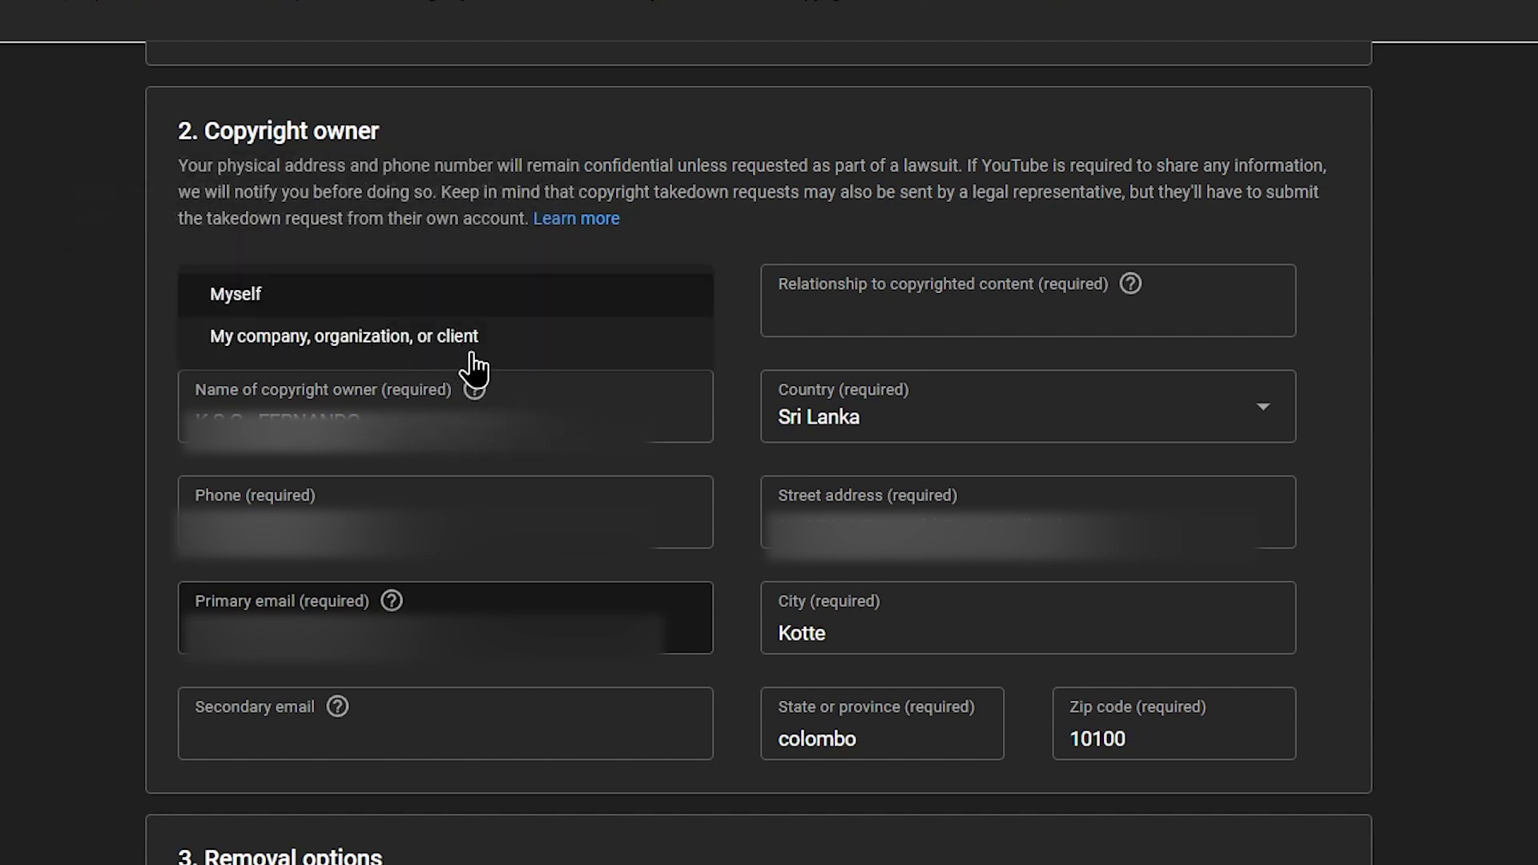
left_click(475, 247)
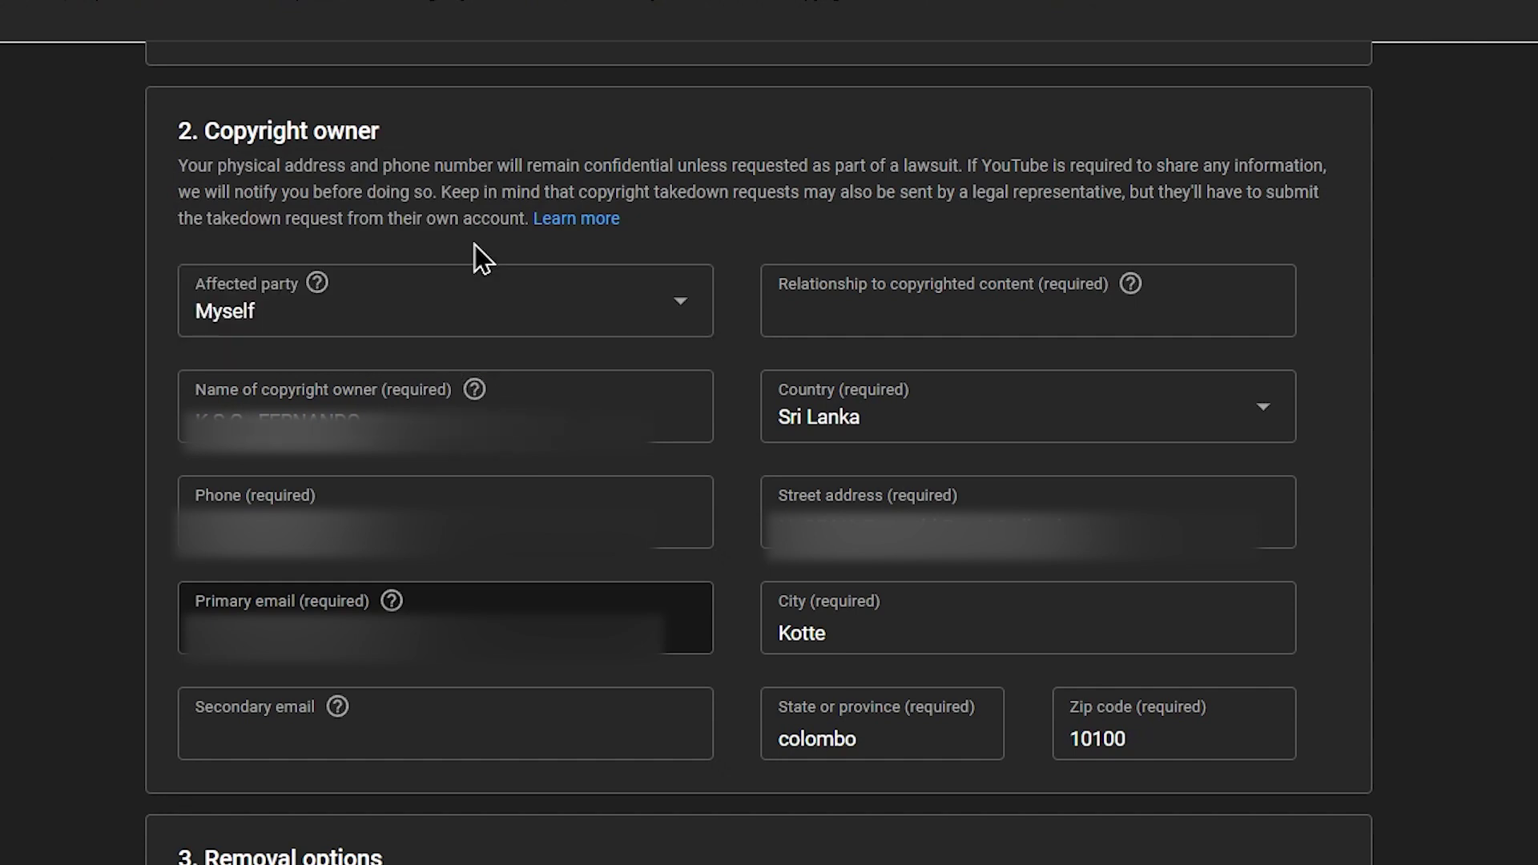
Check the owner's name, phone and email fields, and enter "I am the creator of this original video" as the relationship to copyrighted content.
left_click(267, 403)
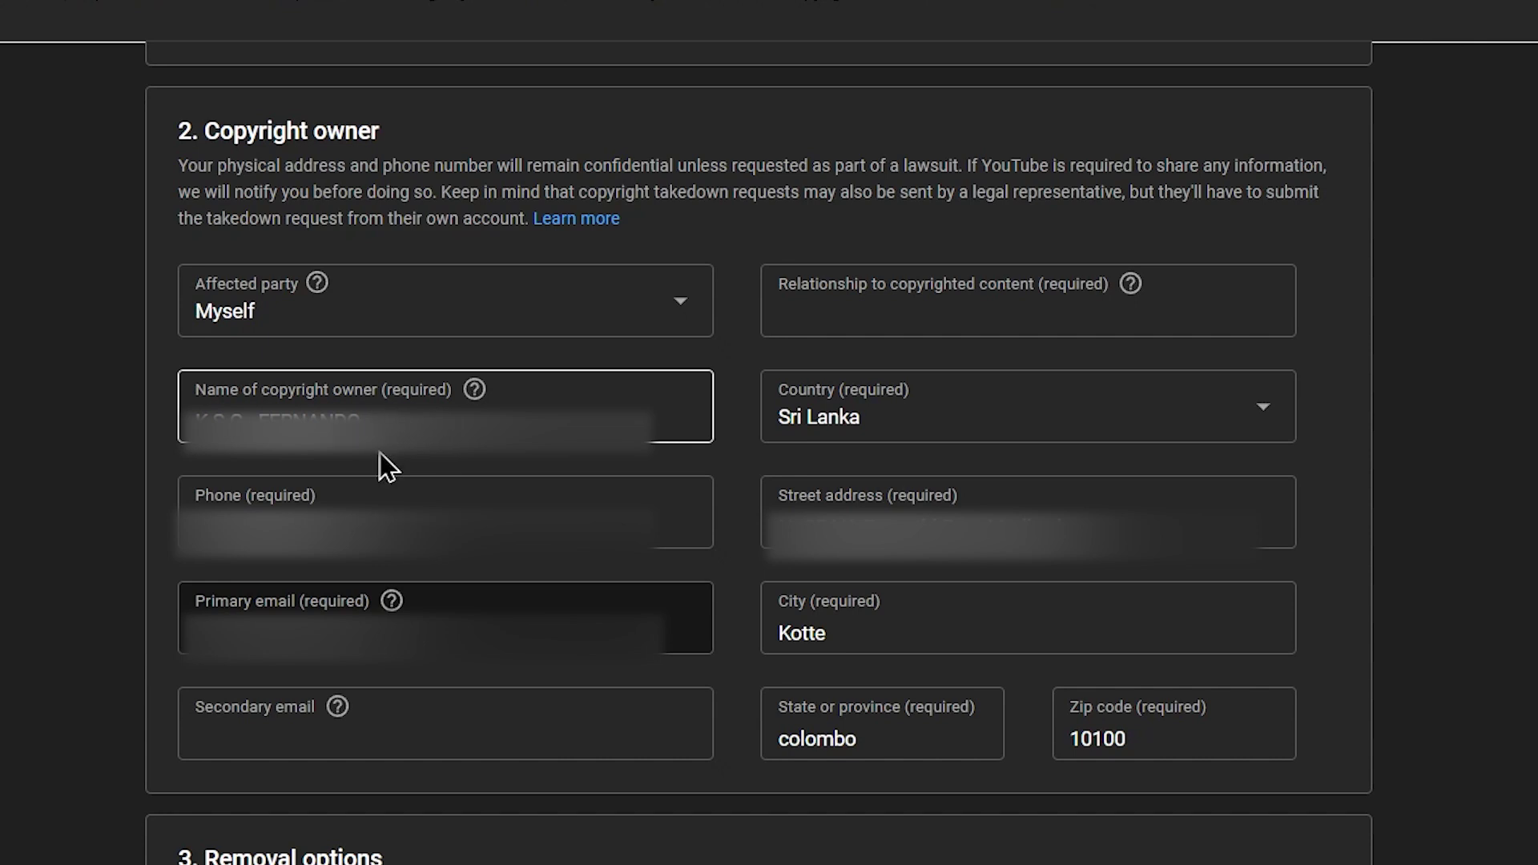
left_click(401, 512)
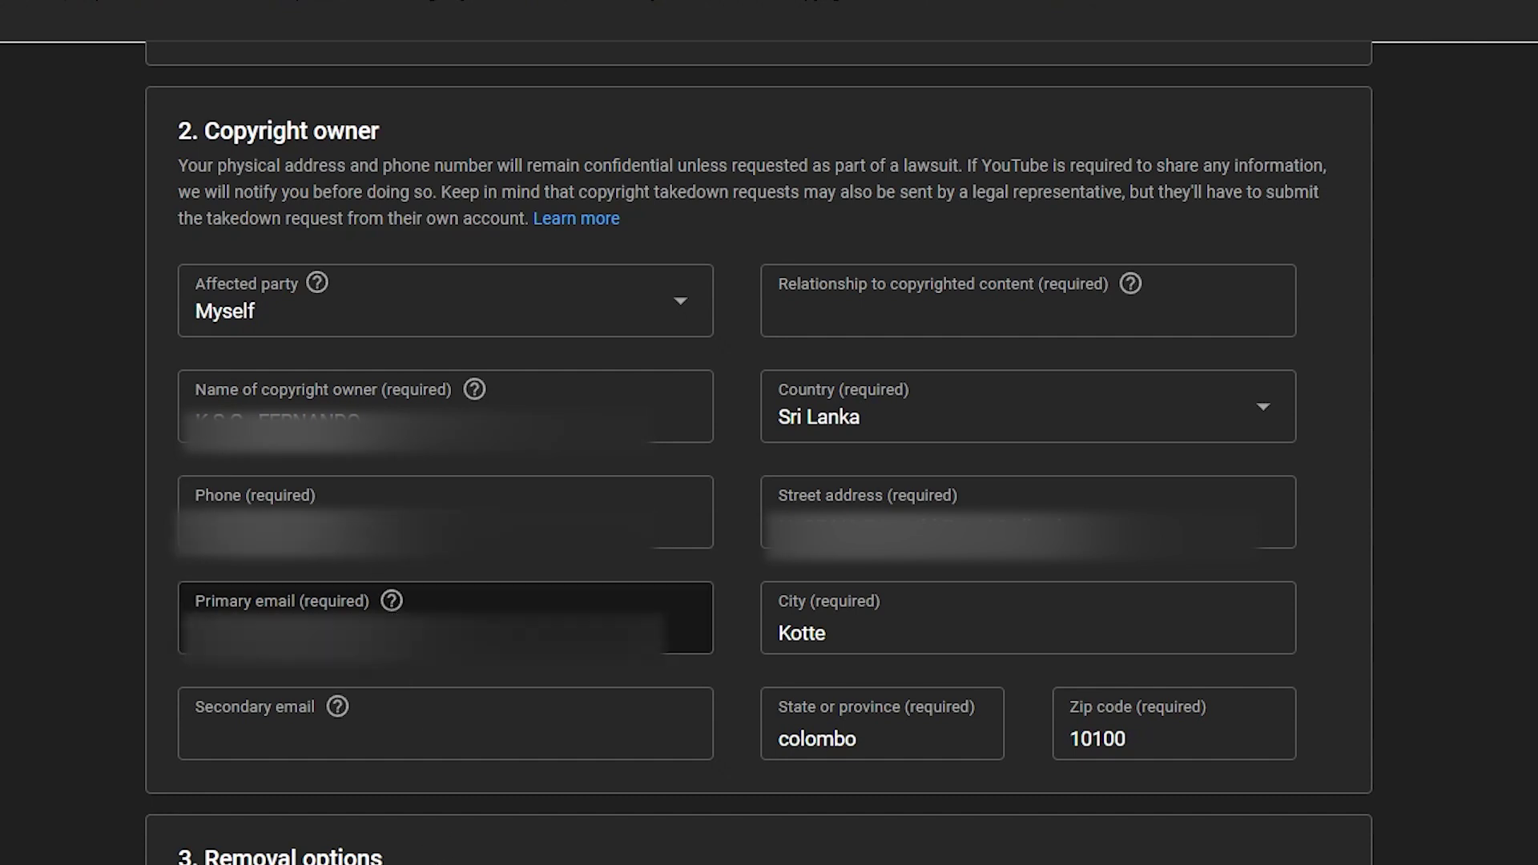
left_click(361, 596)
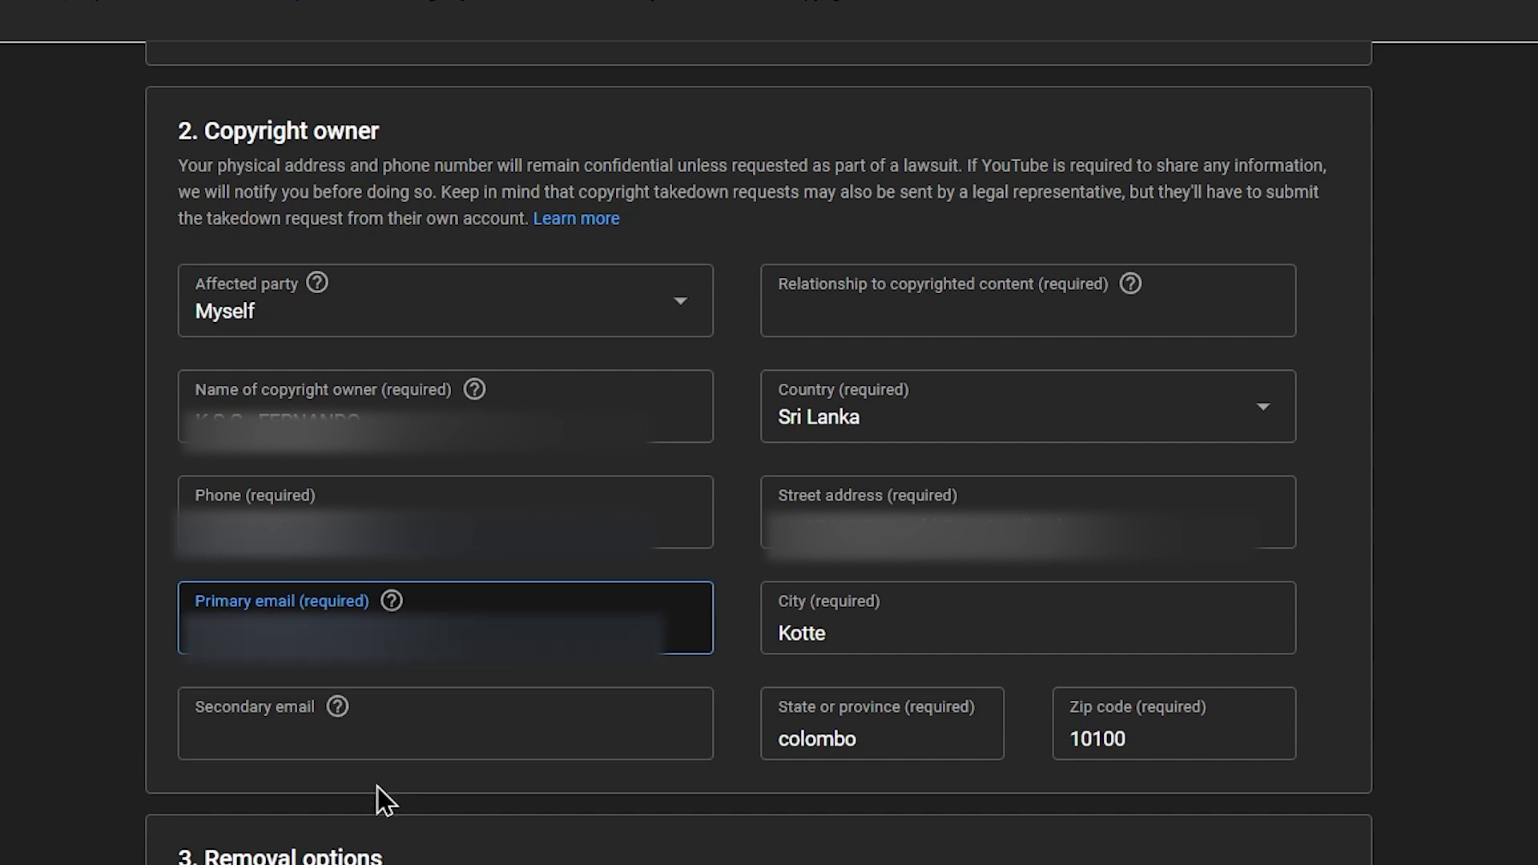
left_click(265, 733)
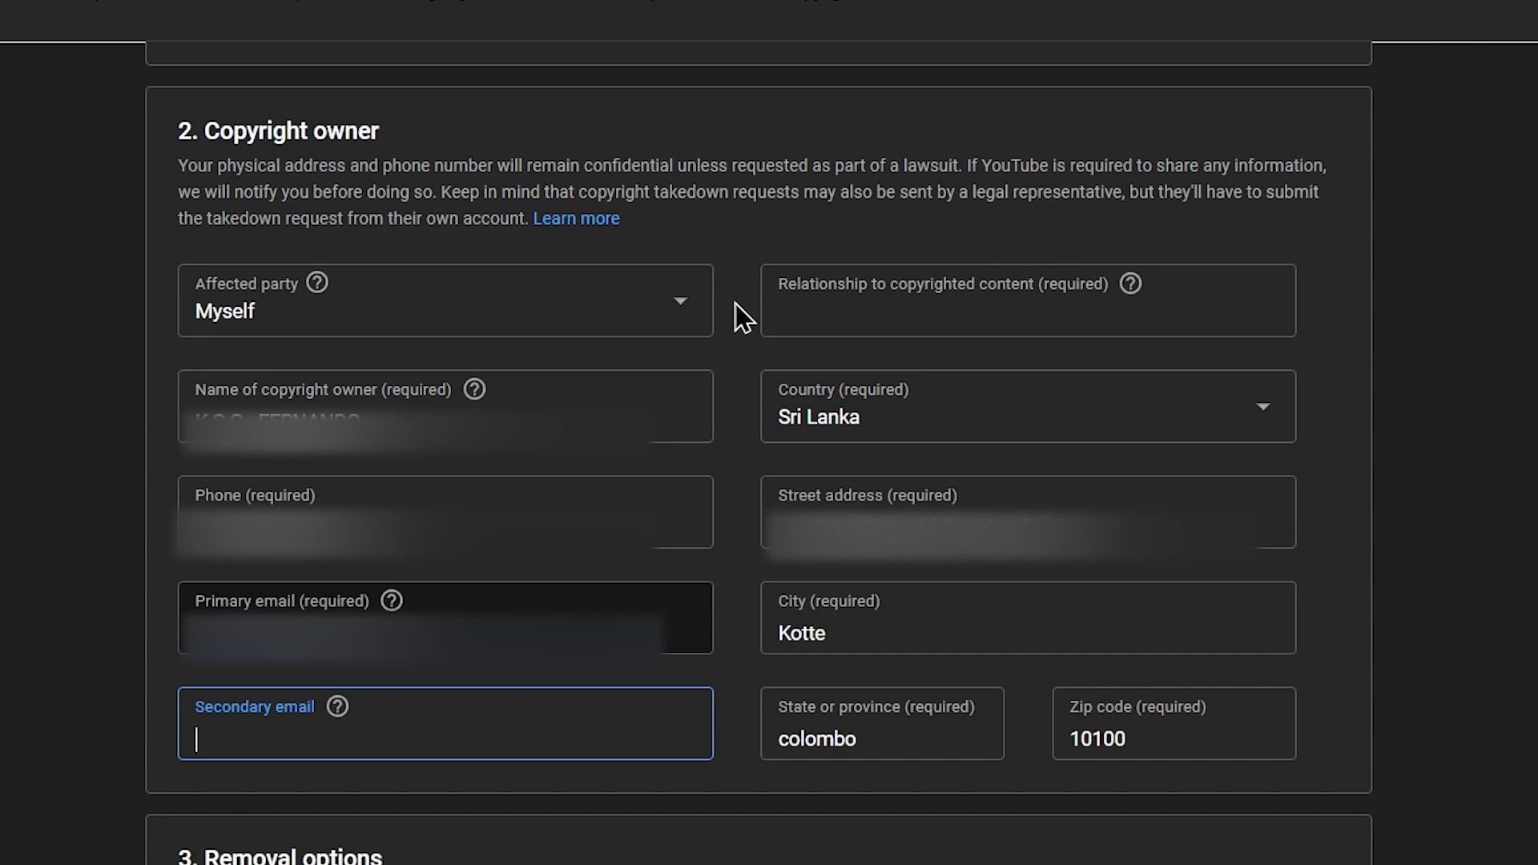
left_click(832, 313)
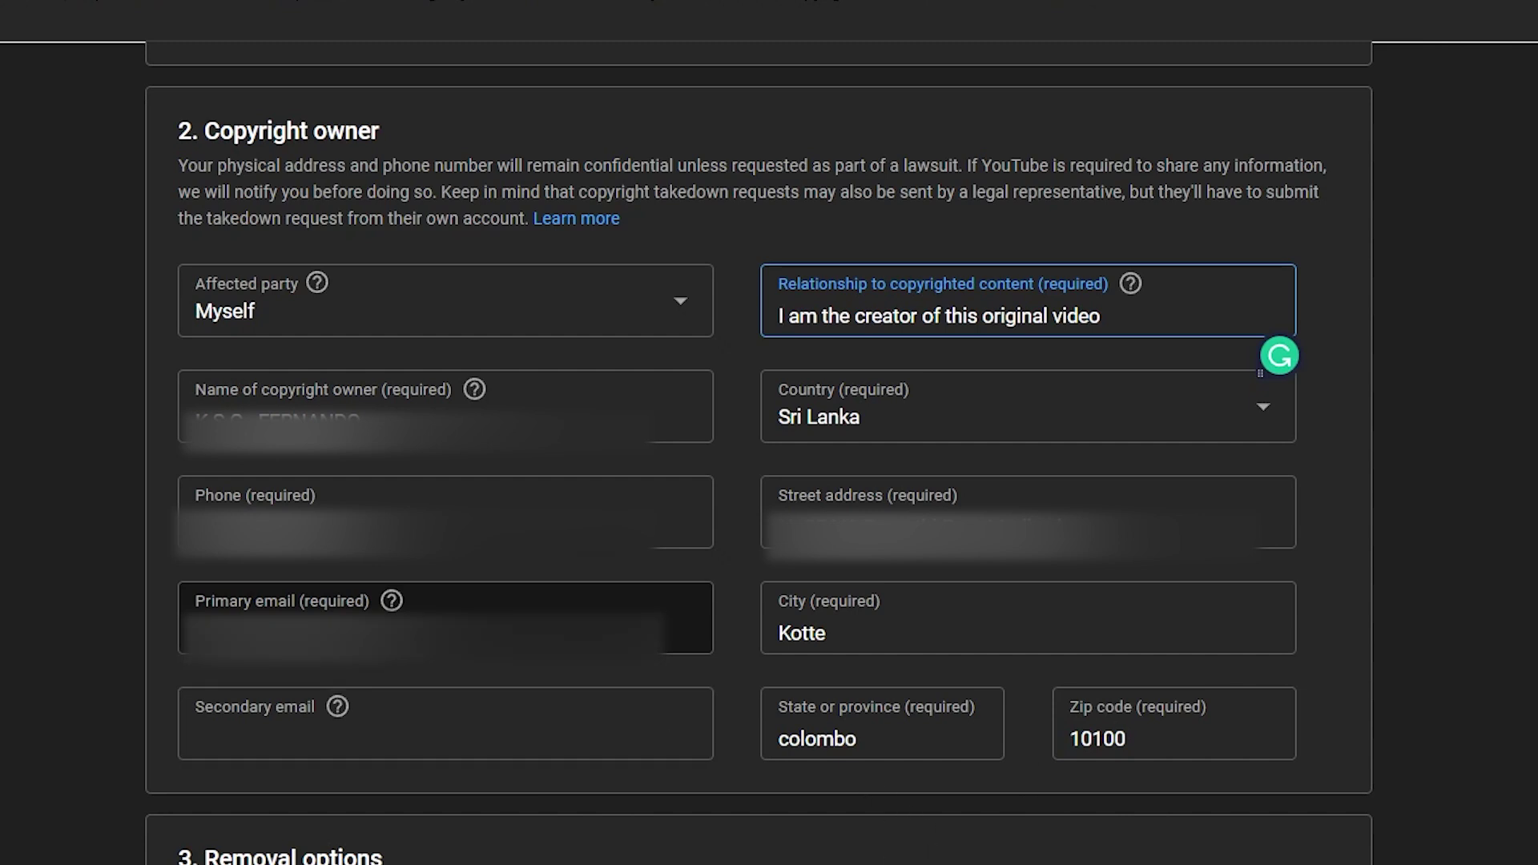
Choose Standard: Request removal now, enable preventing copies of these videos, and certify worldwide exclusive rights to the content.
scroll(663, 735, "down", 4)
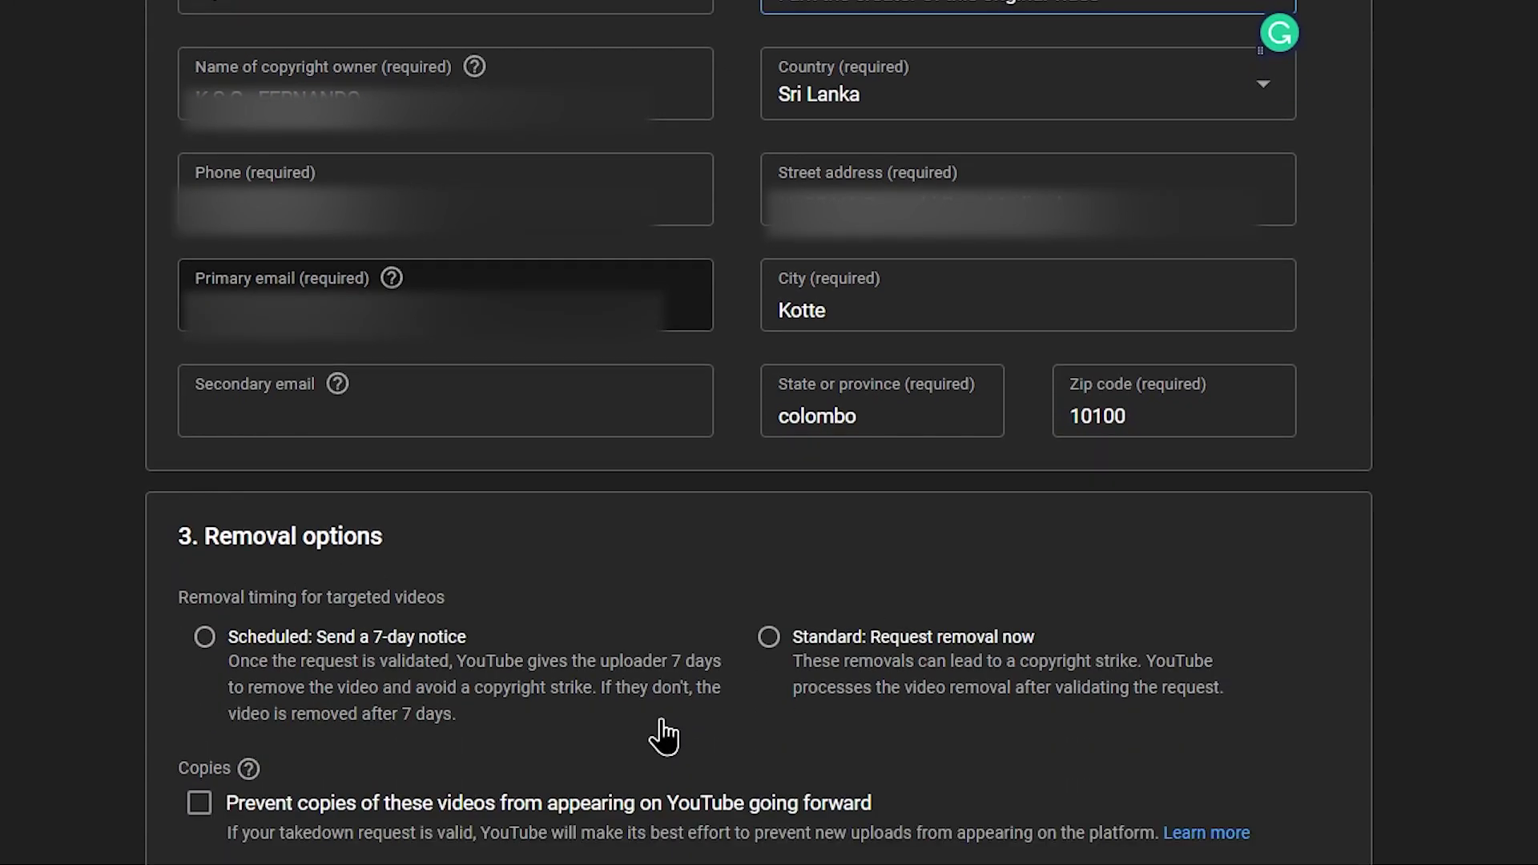
scroll(663, 735, "down", 7)
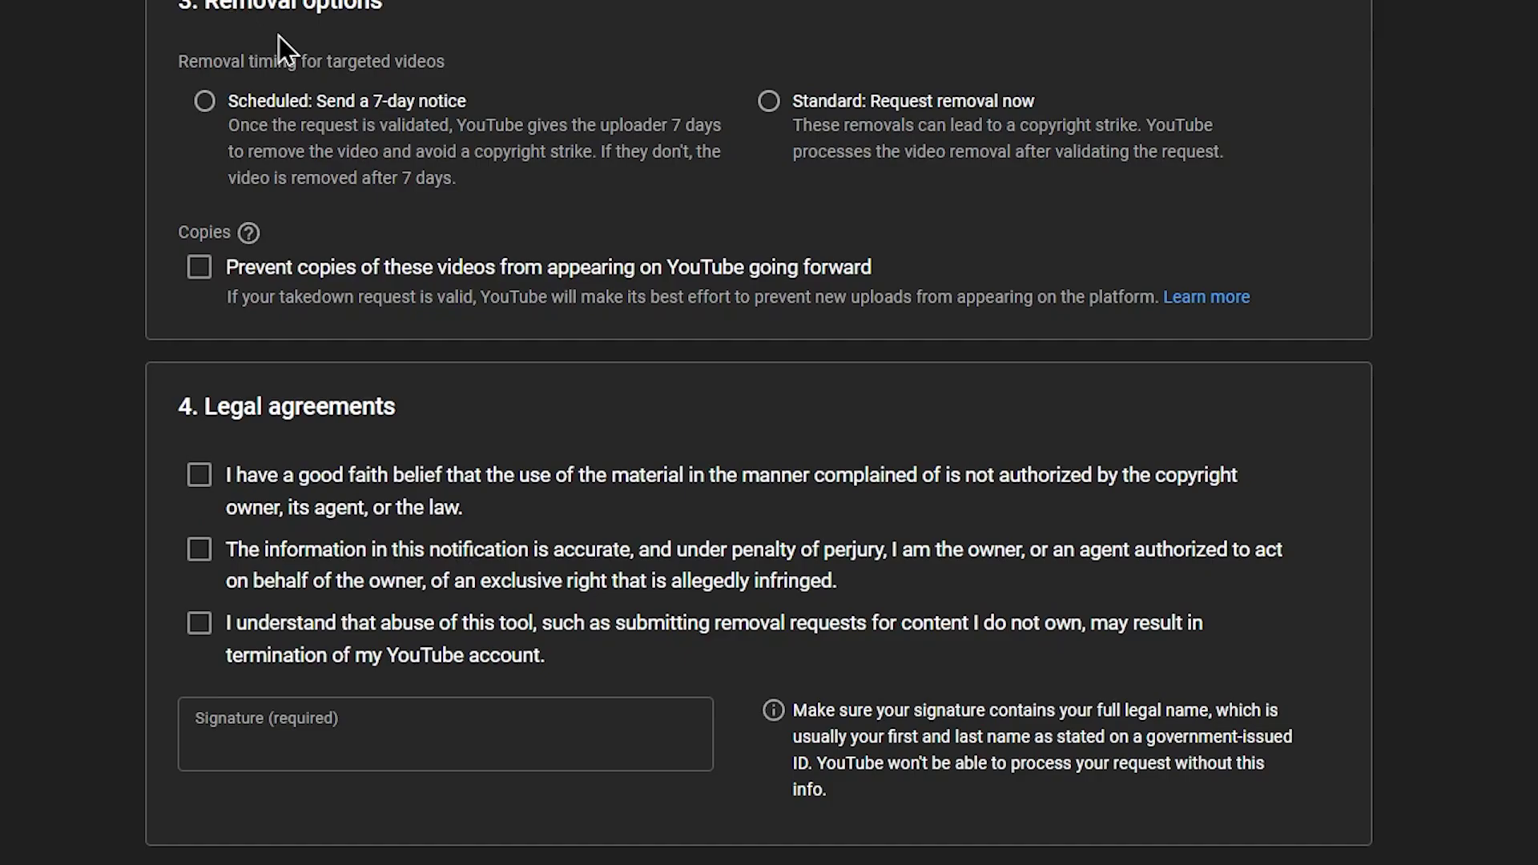
scroll(387, 28, "up", 1)
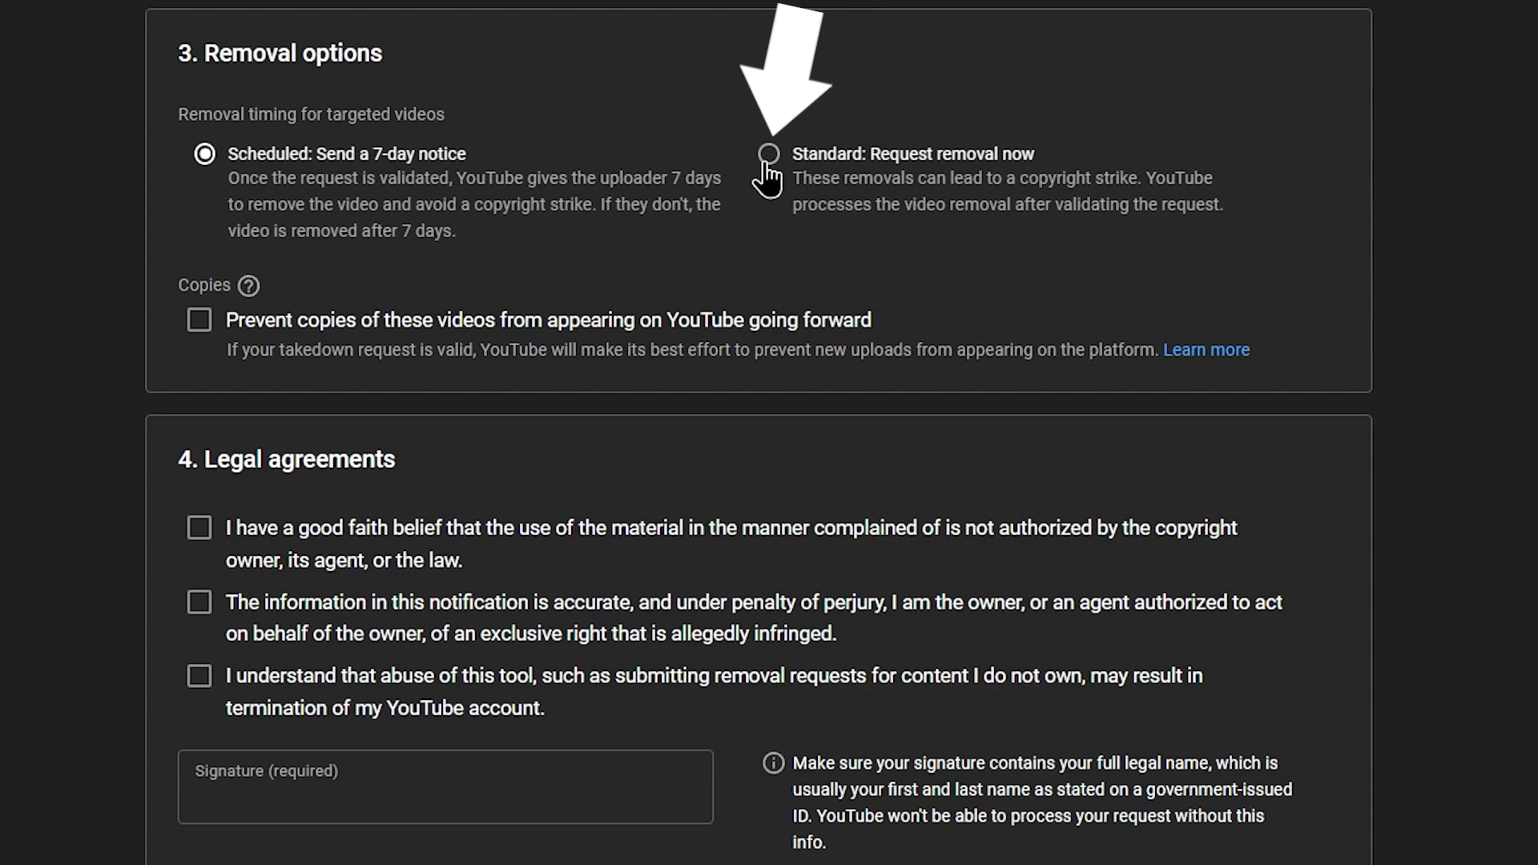
left_click(768, 157)
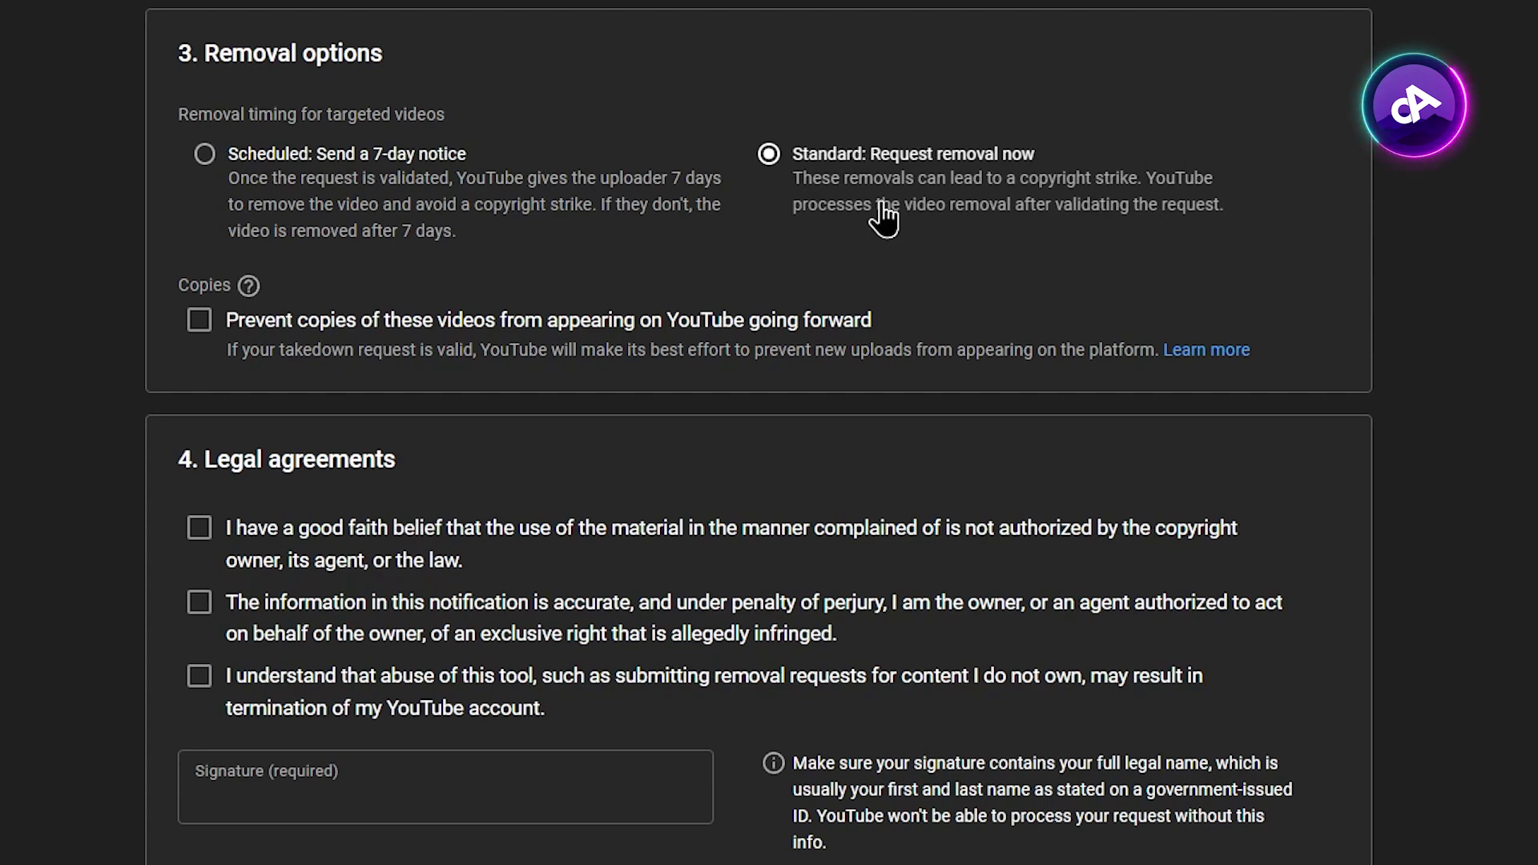
left_click(201, 322)
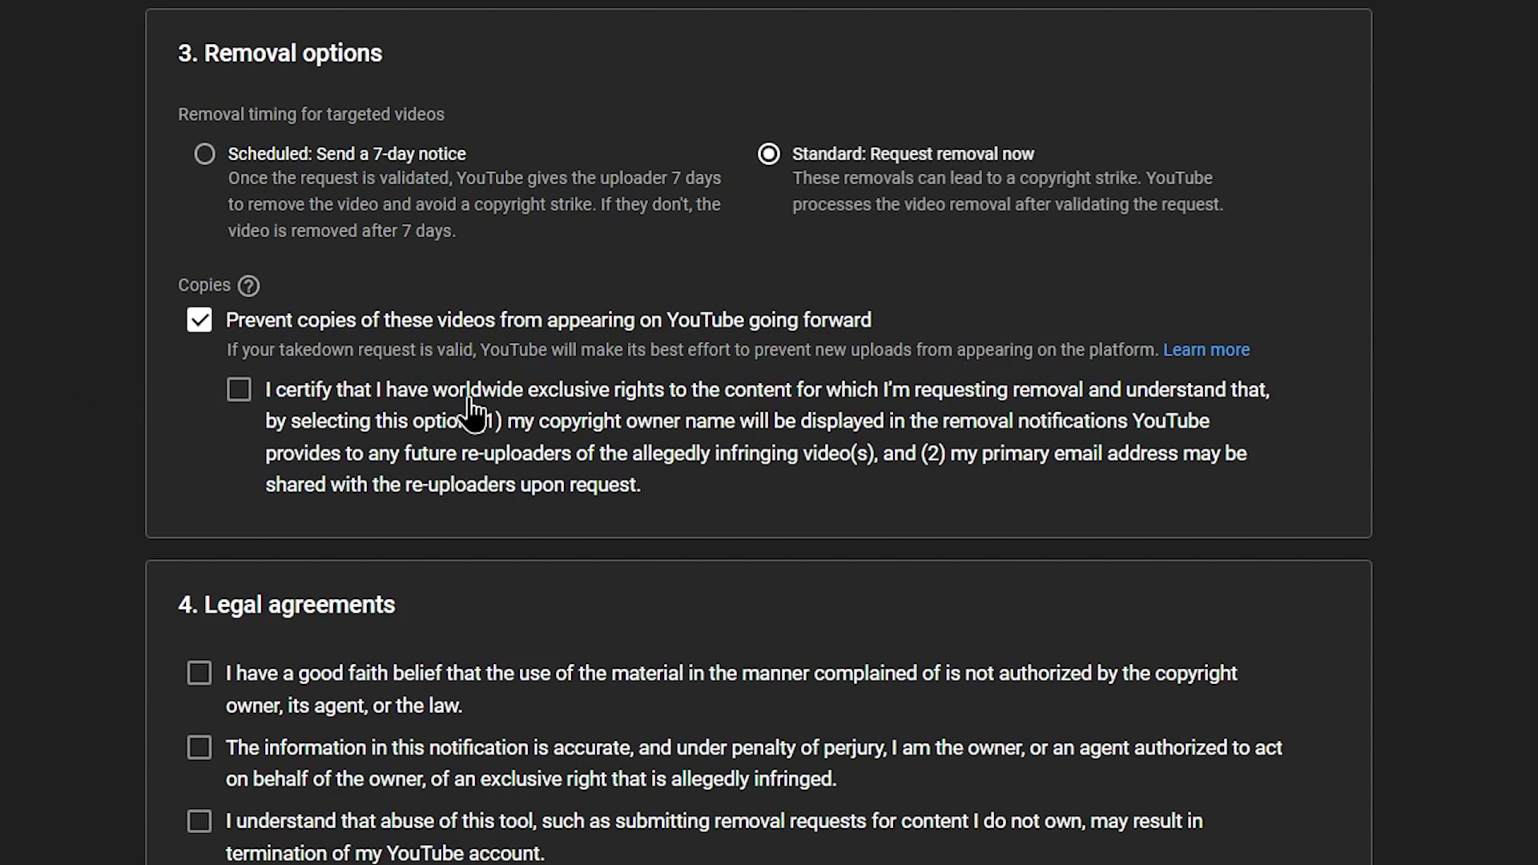
left_click(239, 391)
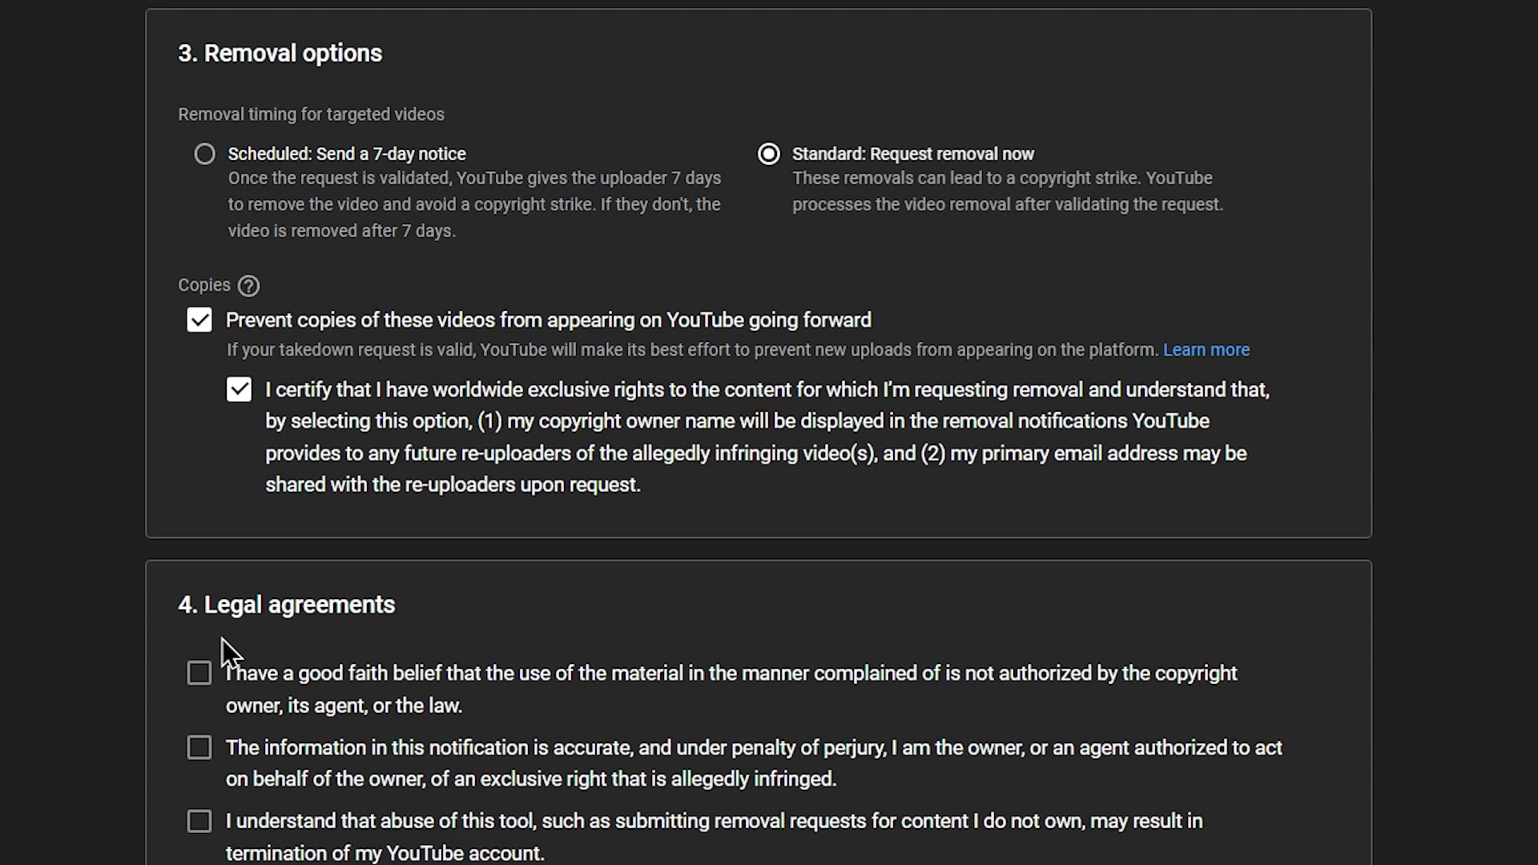
Accept all three legal agreements, fill in the required signature, and submit the removal request.
scroll(223, 640, "down", 2)
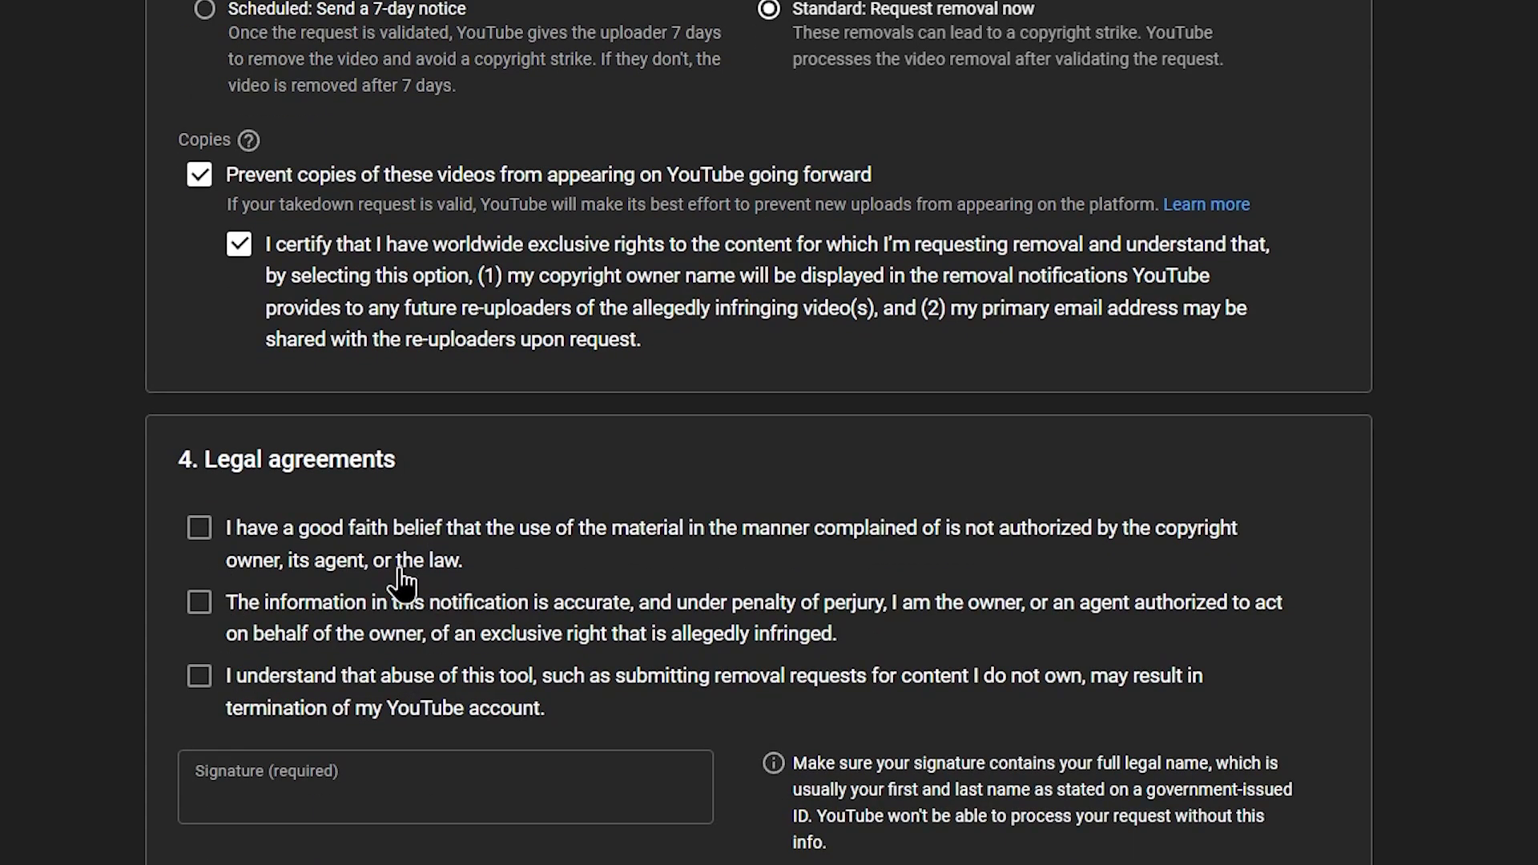
left_click(202, 530)
left_click(205, 603)
left_click(200, 677)
left_click(364, 806)
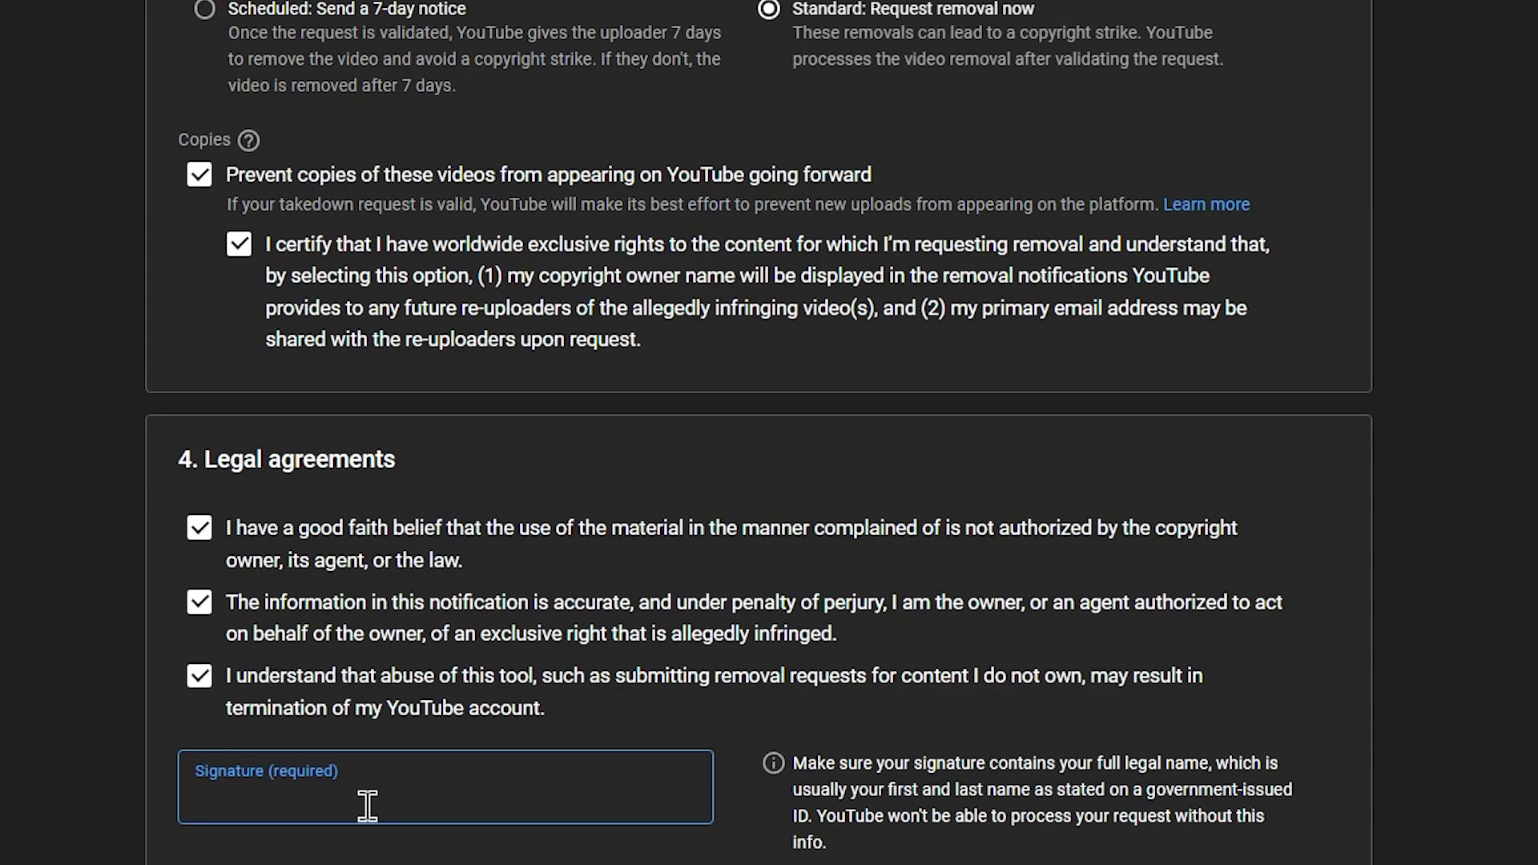
type("signature")
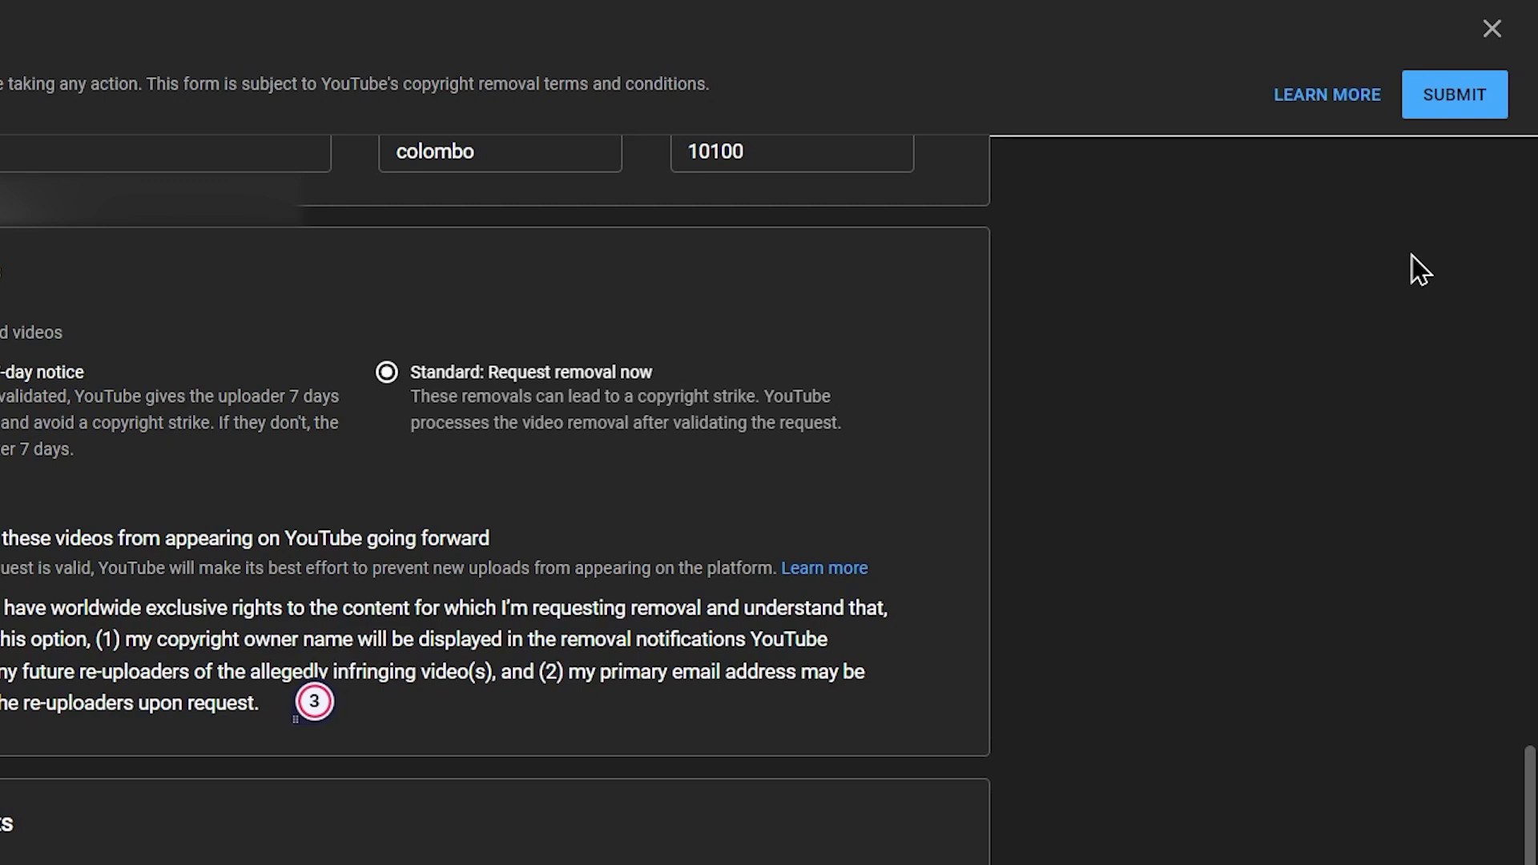
left_click(1460, 95)
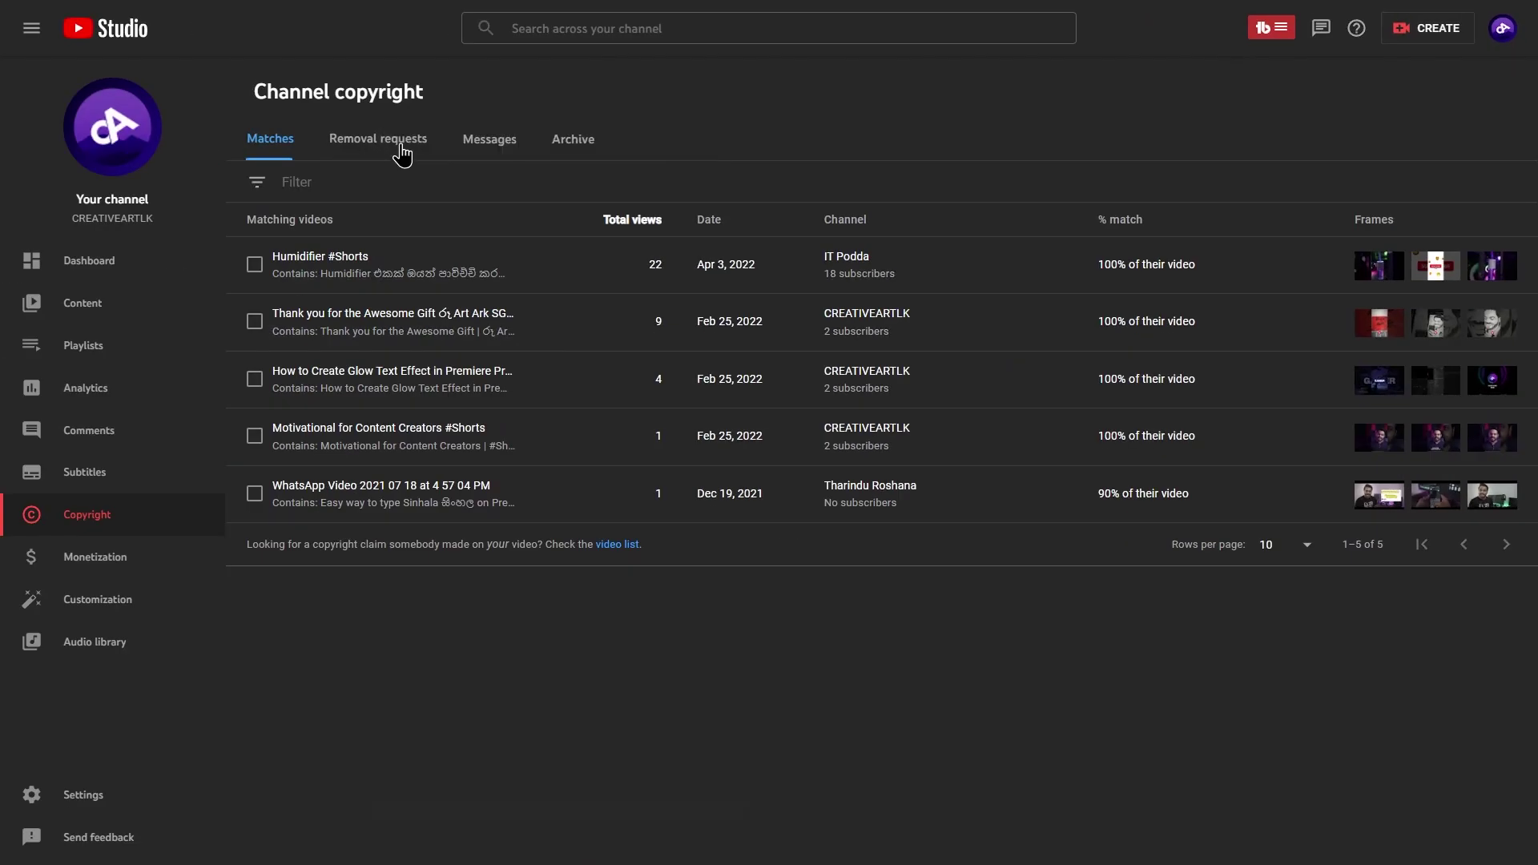
Examine the status of the submitted removal requests, the remaining matches and the archive on the channel copyright page.
left_click(401, 148)
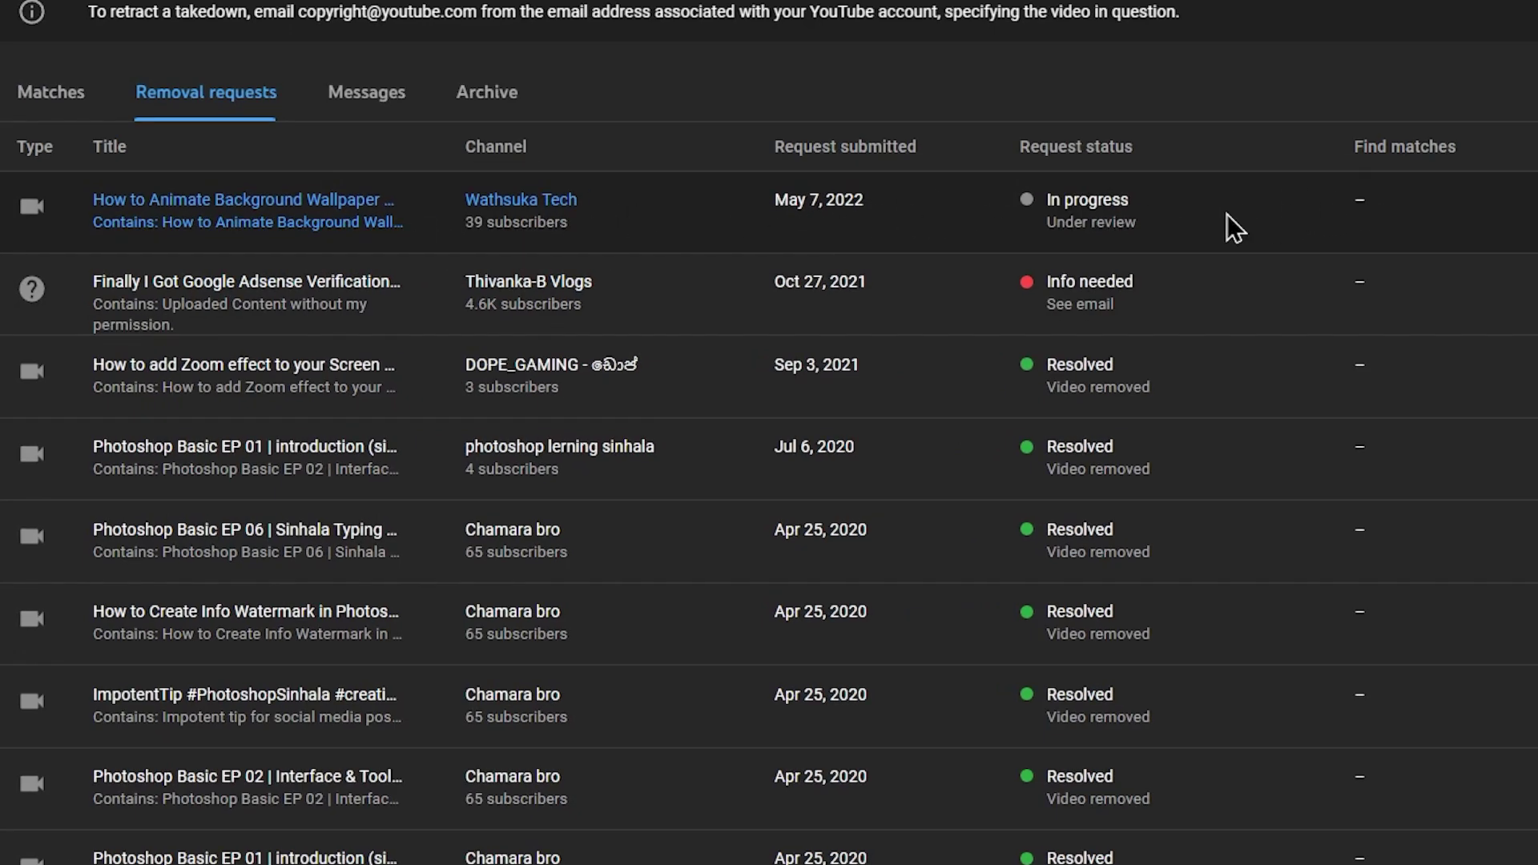
mouse_move(1083, 160)
scroll(531, 449, "up", 2)
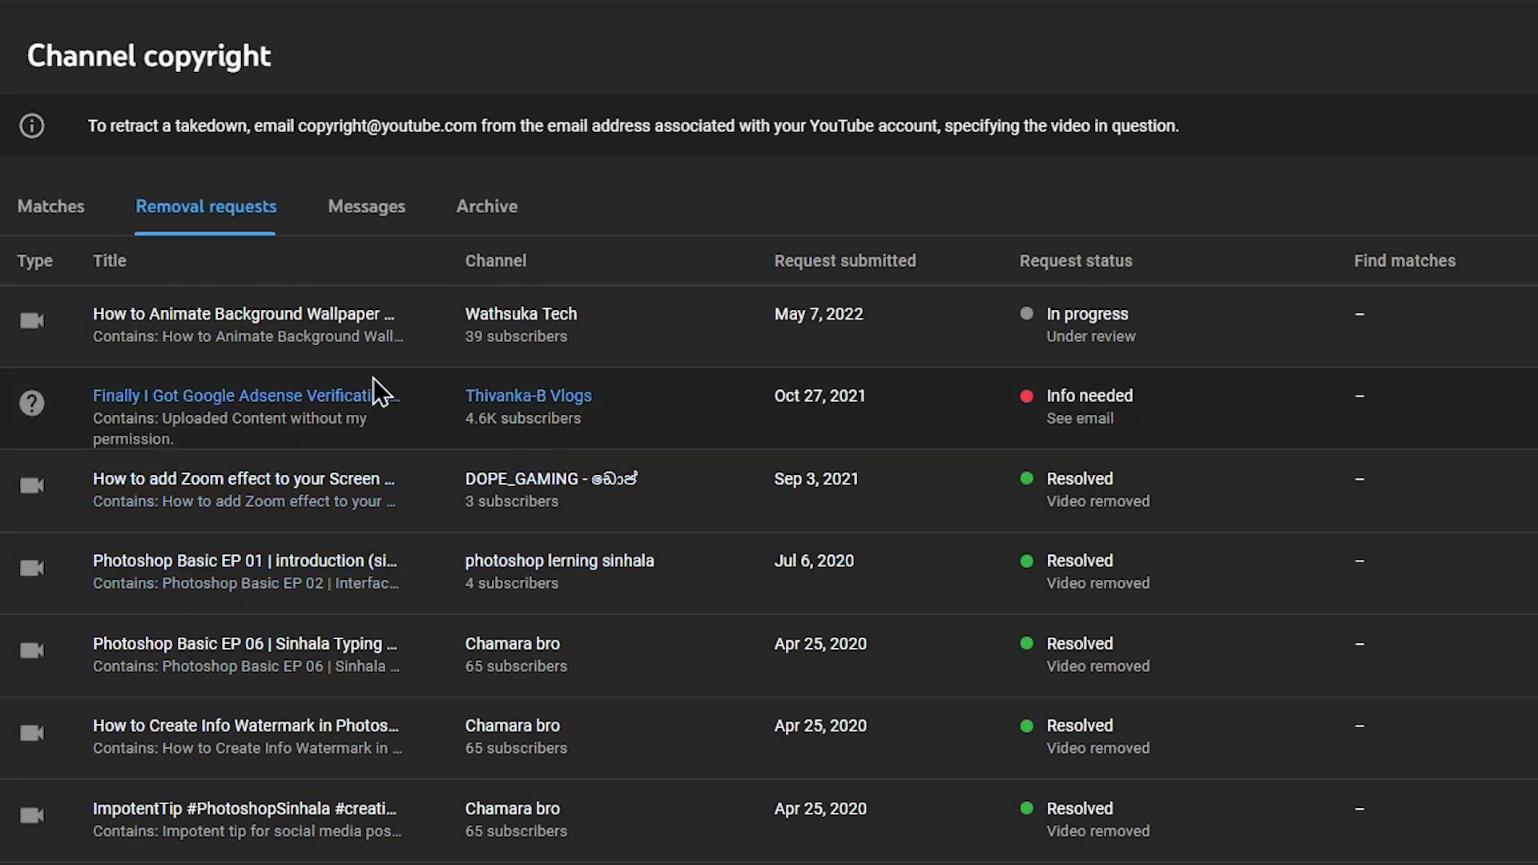
left_click(33, 207)
scroll(565, 636, "down", 1)
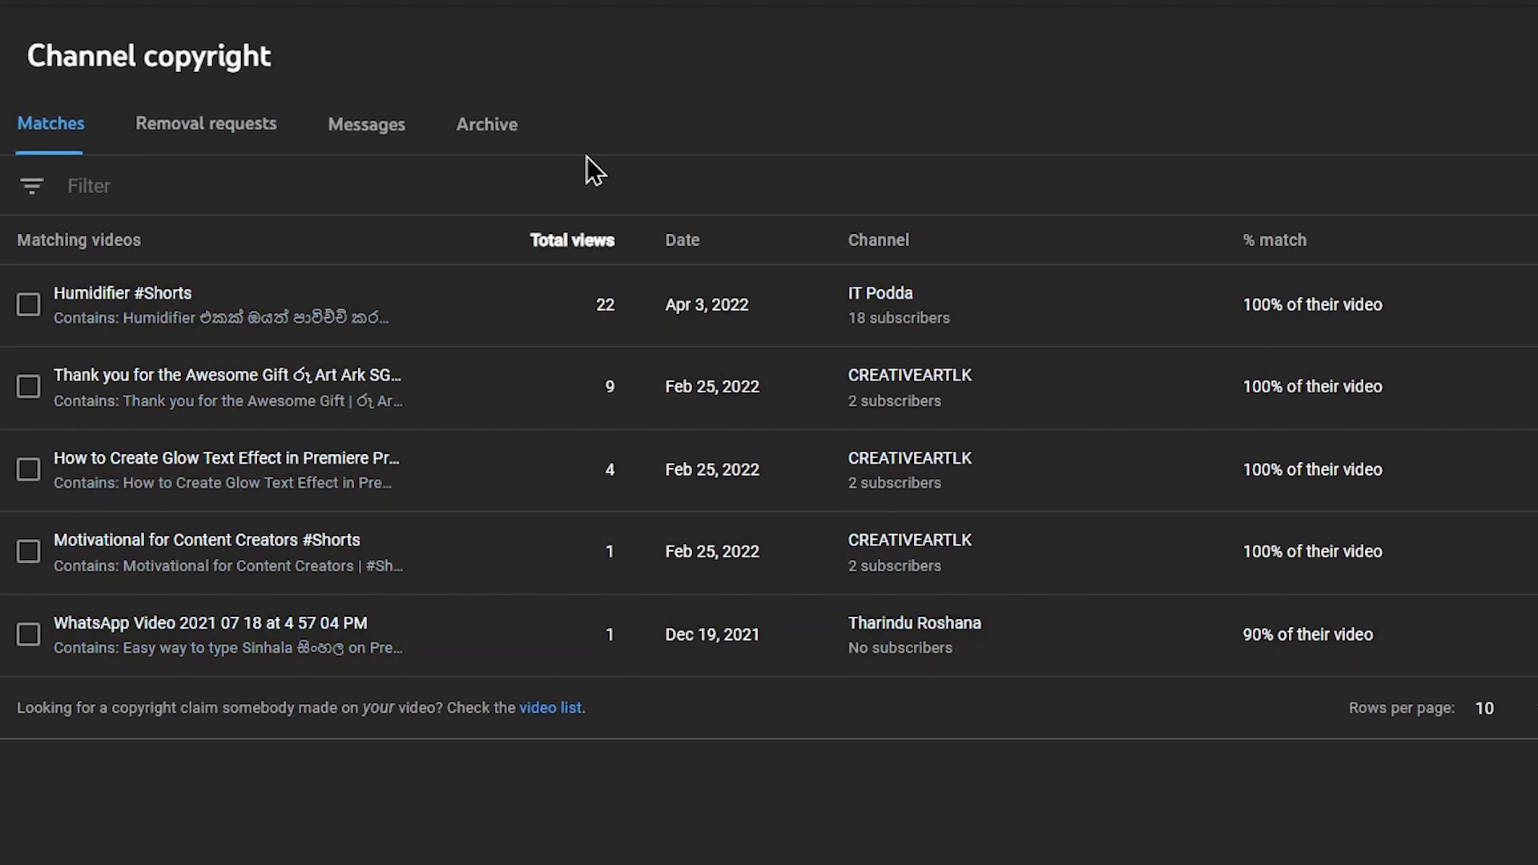
left_click(494, 145)
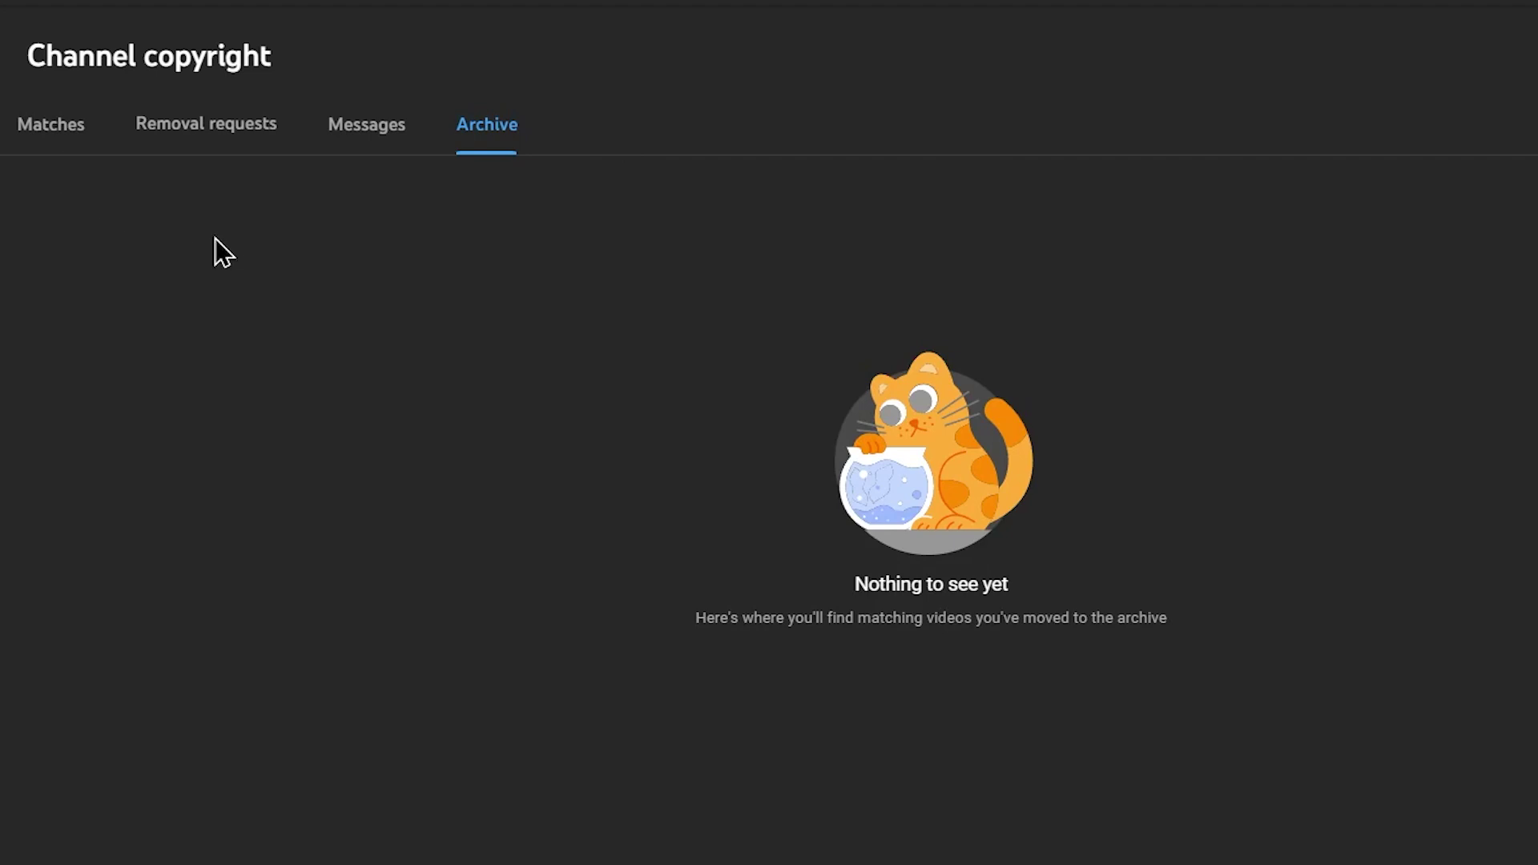
Start a new removal request from the removal requests list and open the form for adding a video.
left_click(258, 139)
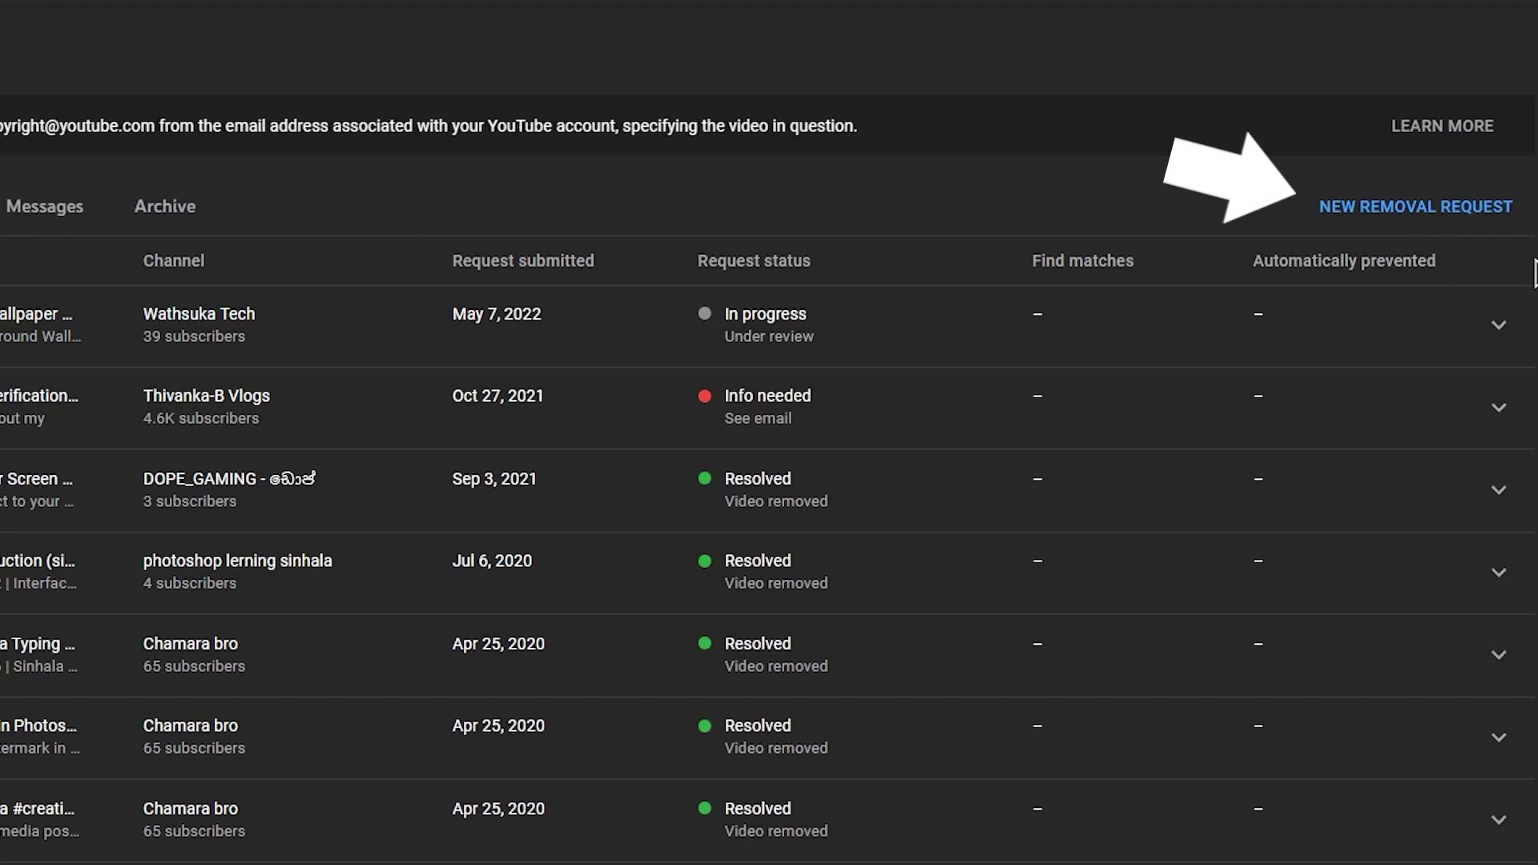
left_click(1386, 210)
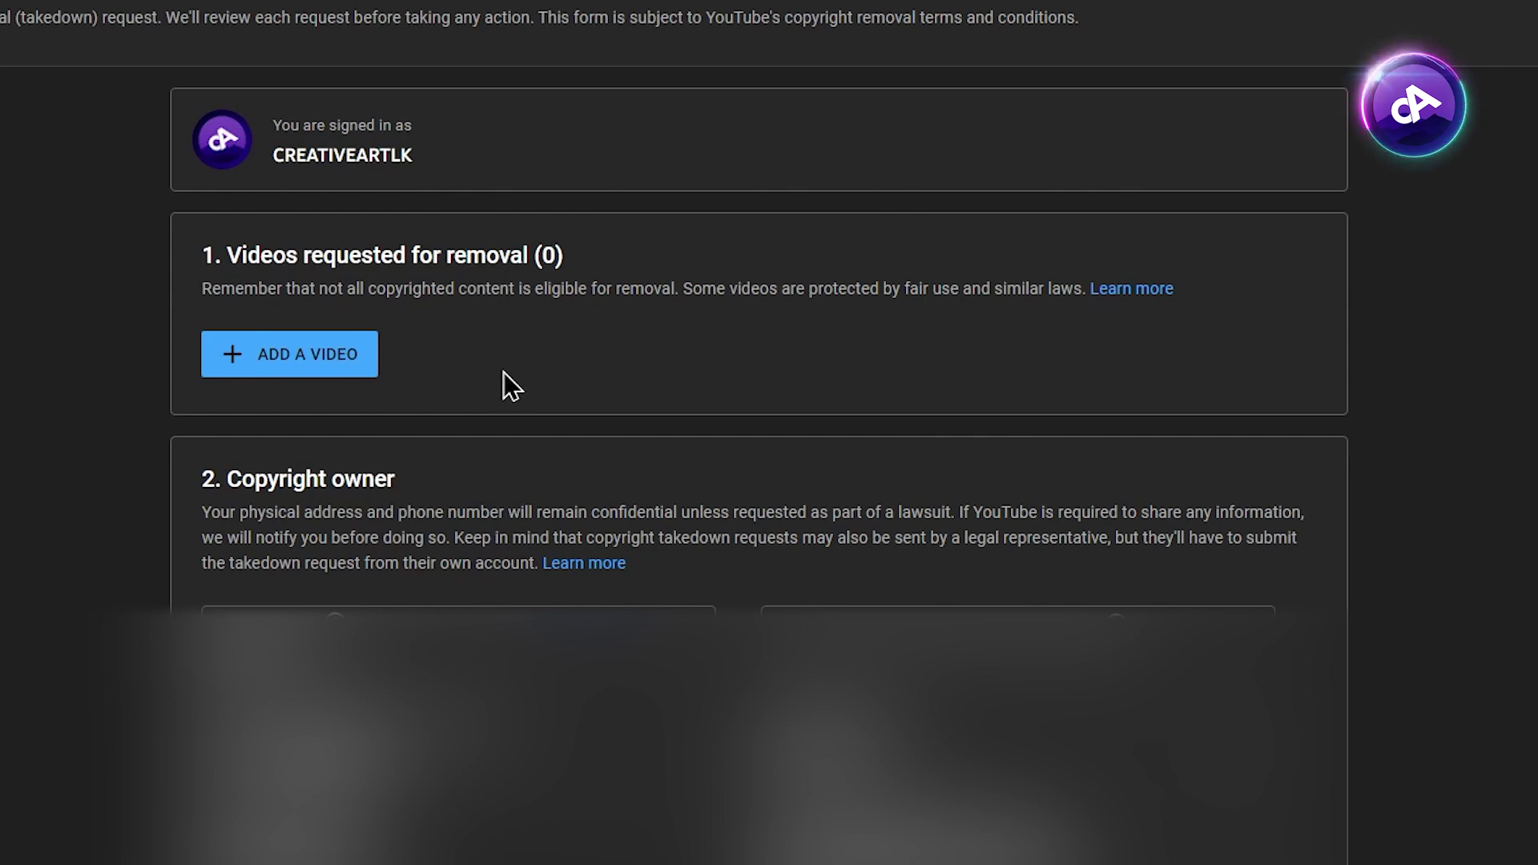
left_click(349, 370)
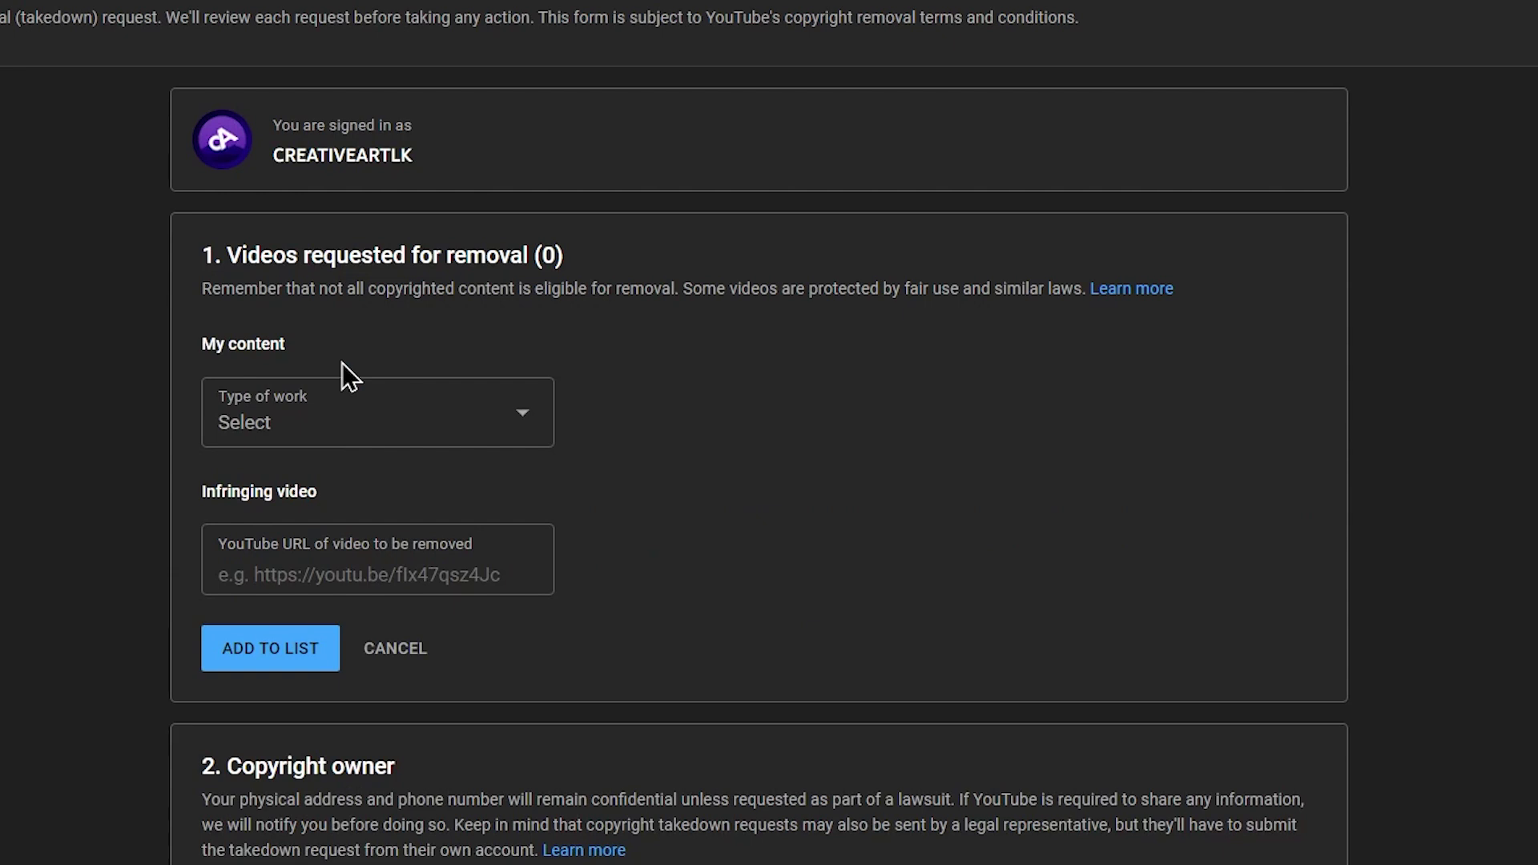
Set the type of work to Video in the manual removal request, and close the request, discarding the changes.
left_click(459, 430)
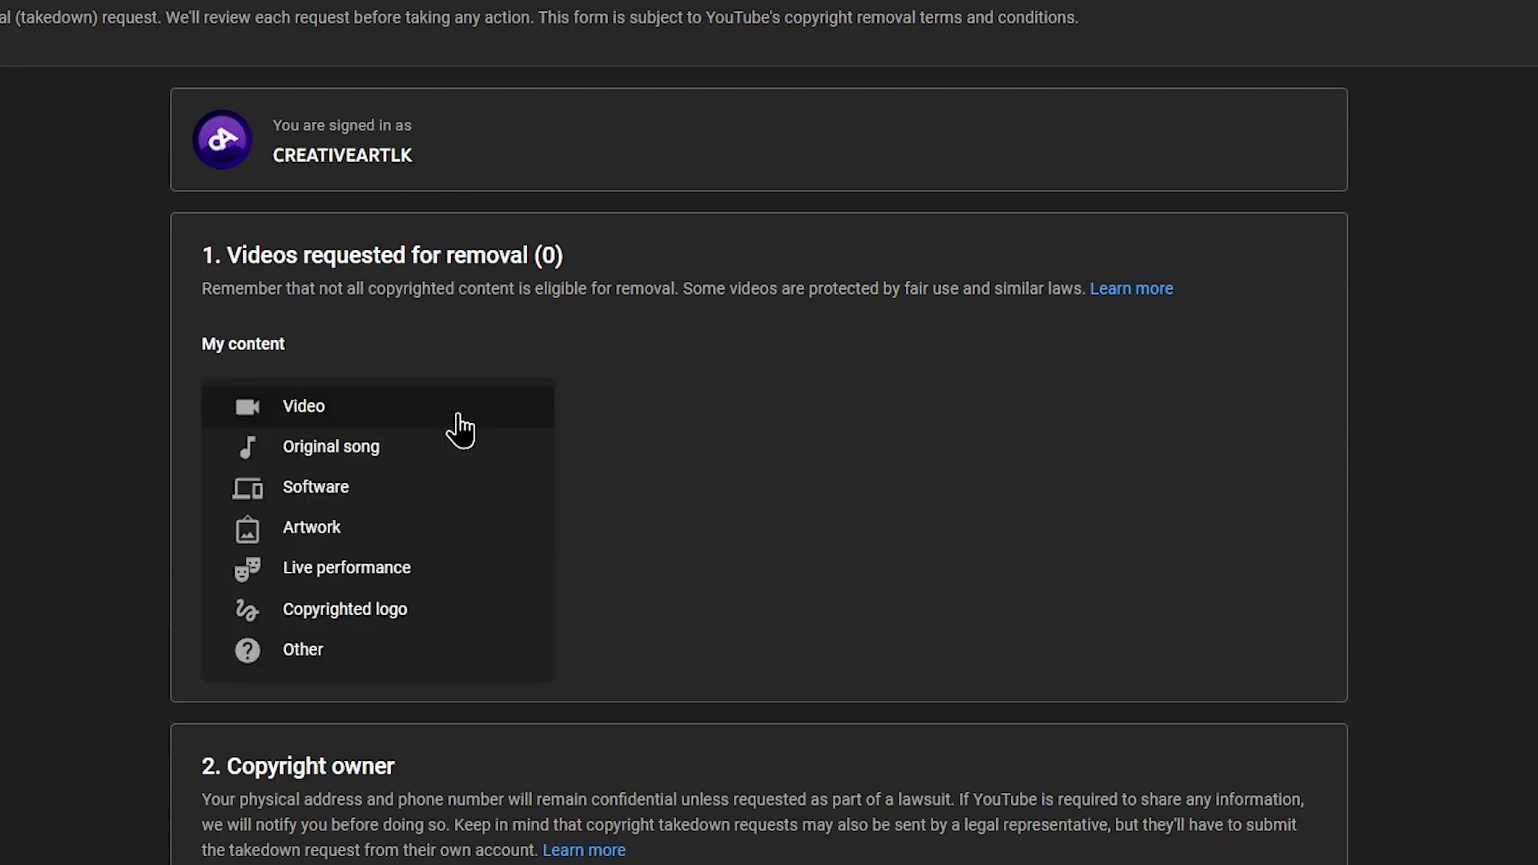
left_click(411, 410)
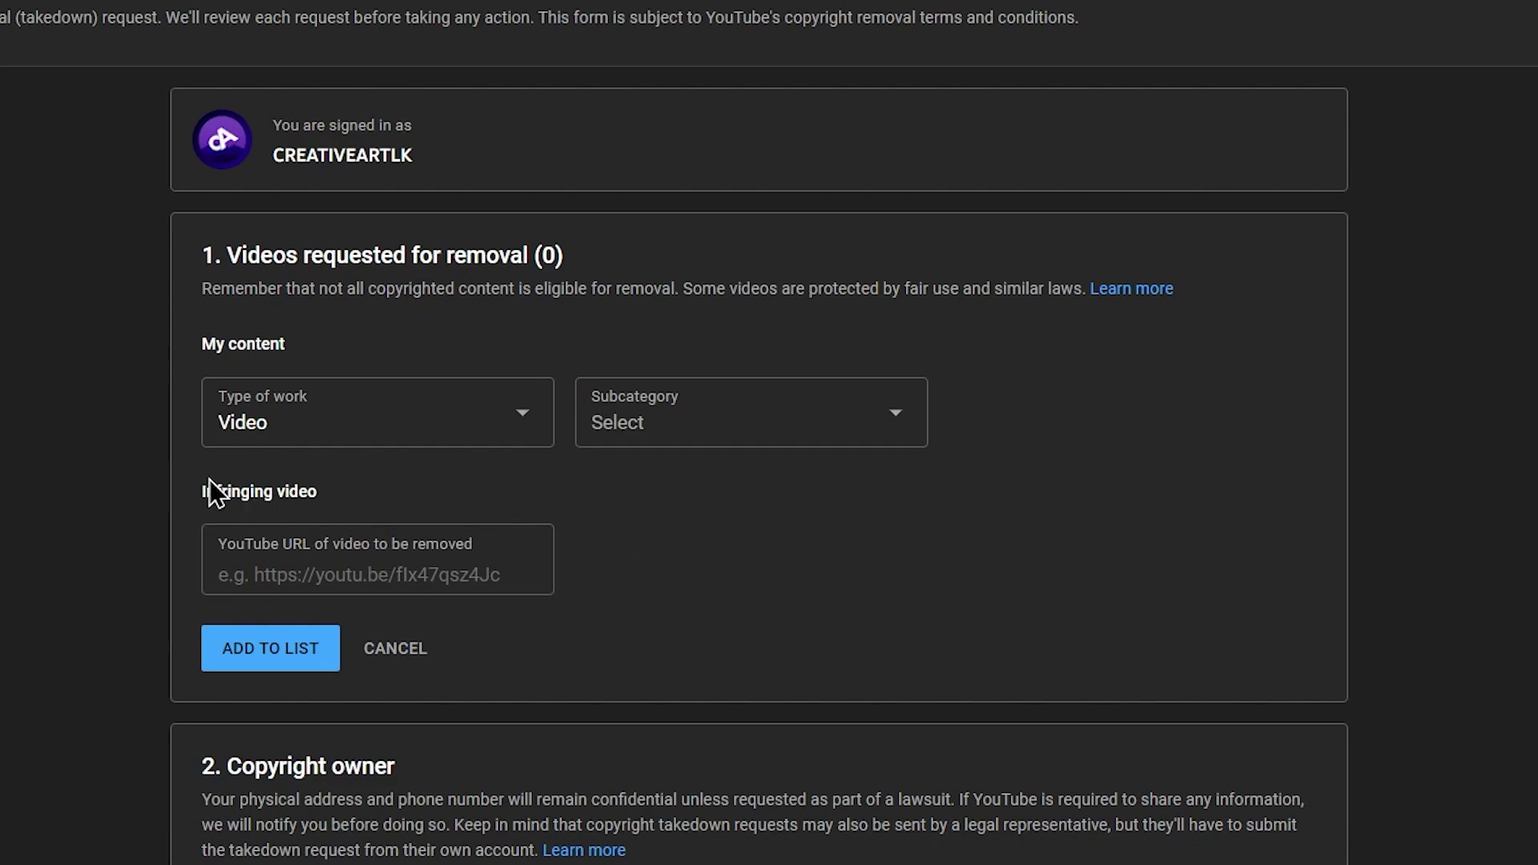
left_click(1506, 107)
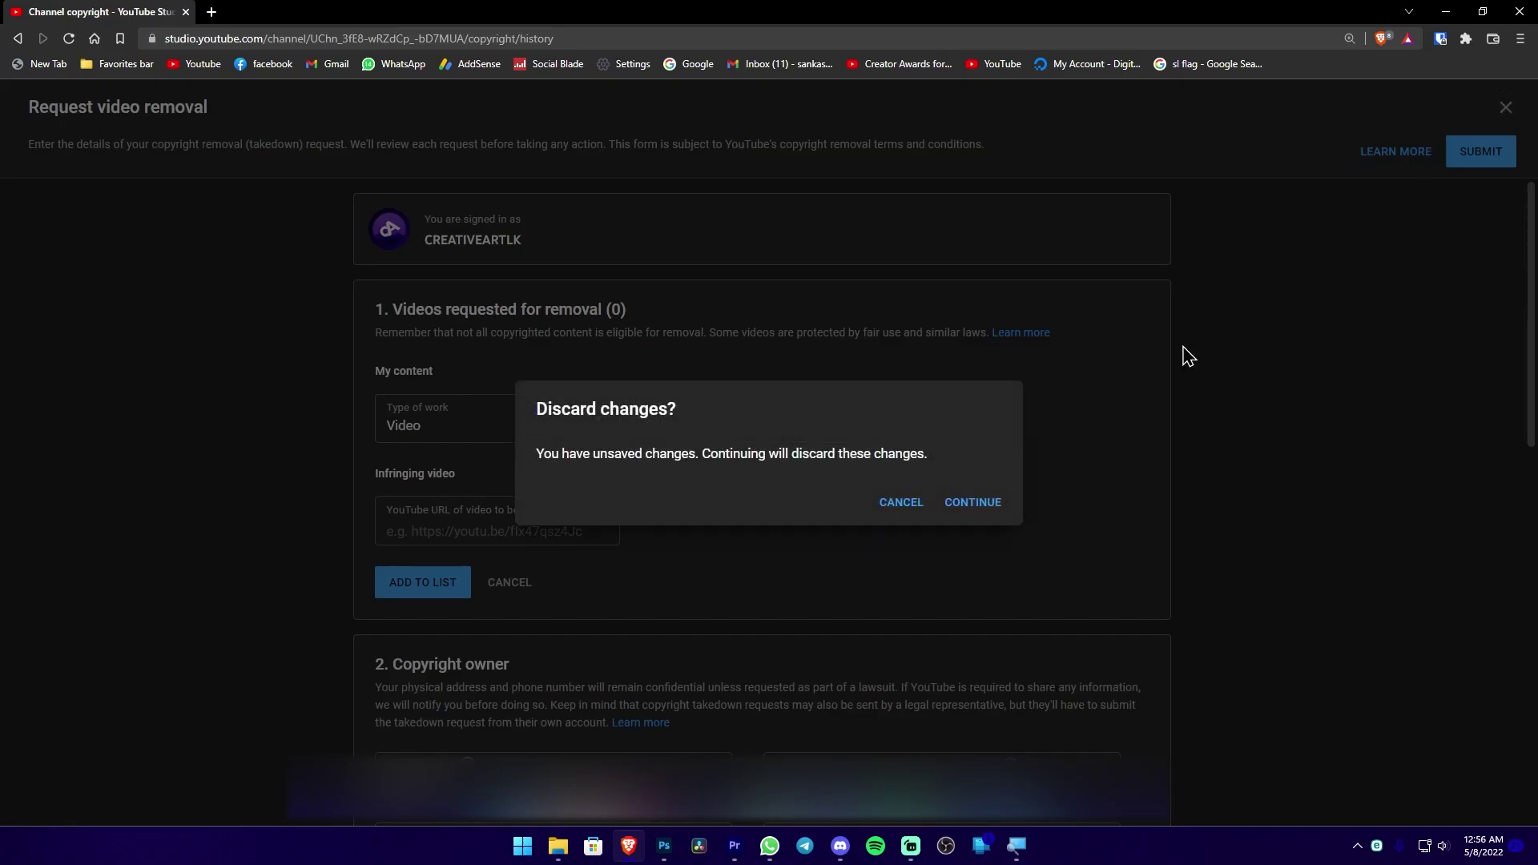
left_click(975, 507)
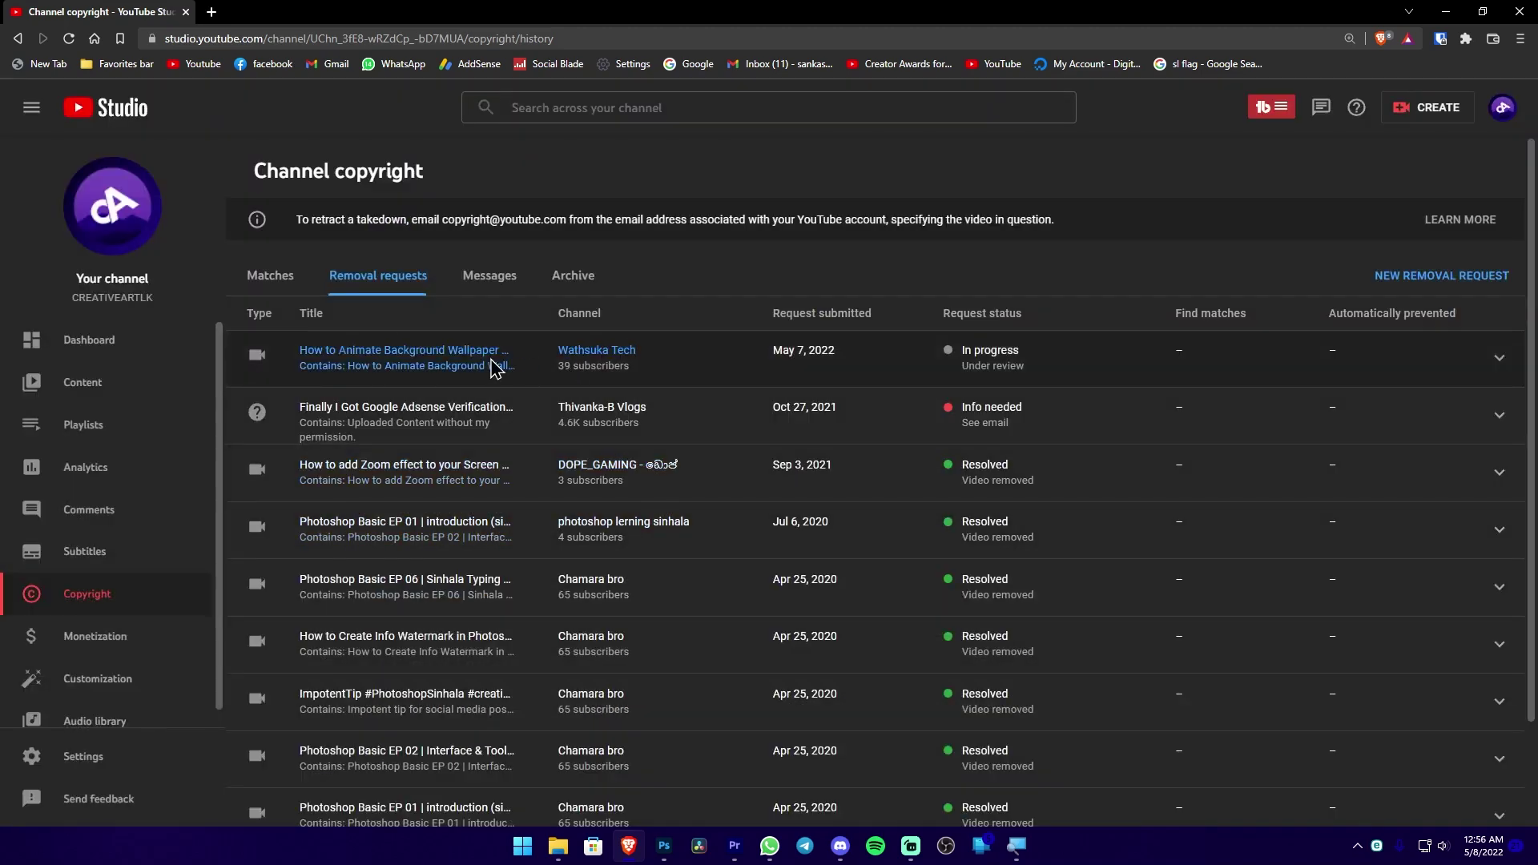
View the prefilled removal request for the matching video "Humidifier #Shorts" and close it without submitting.
left_click(282, 277)
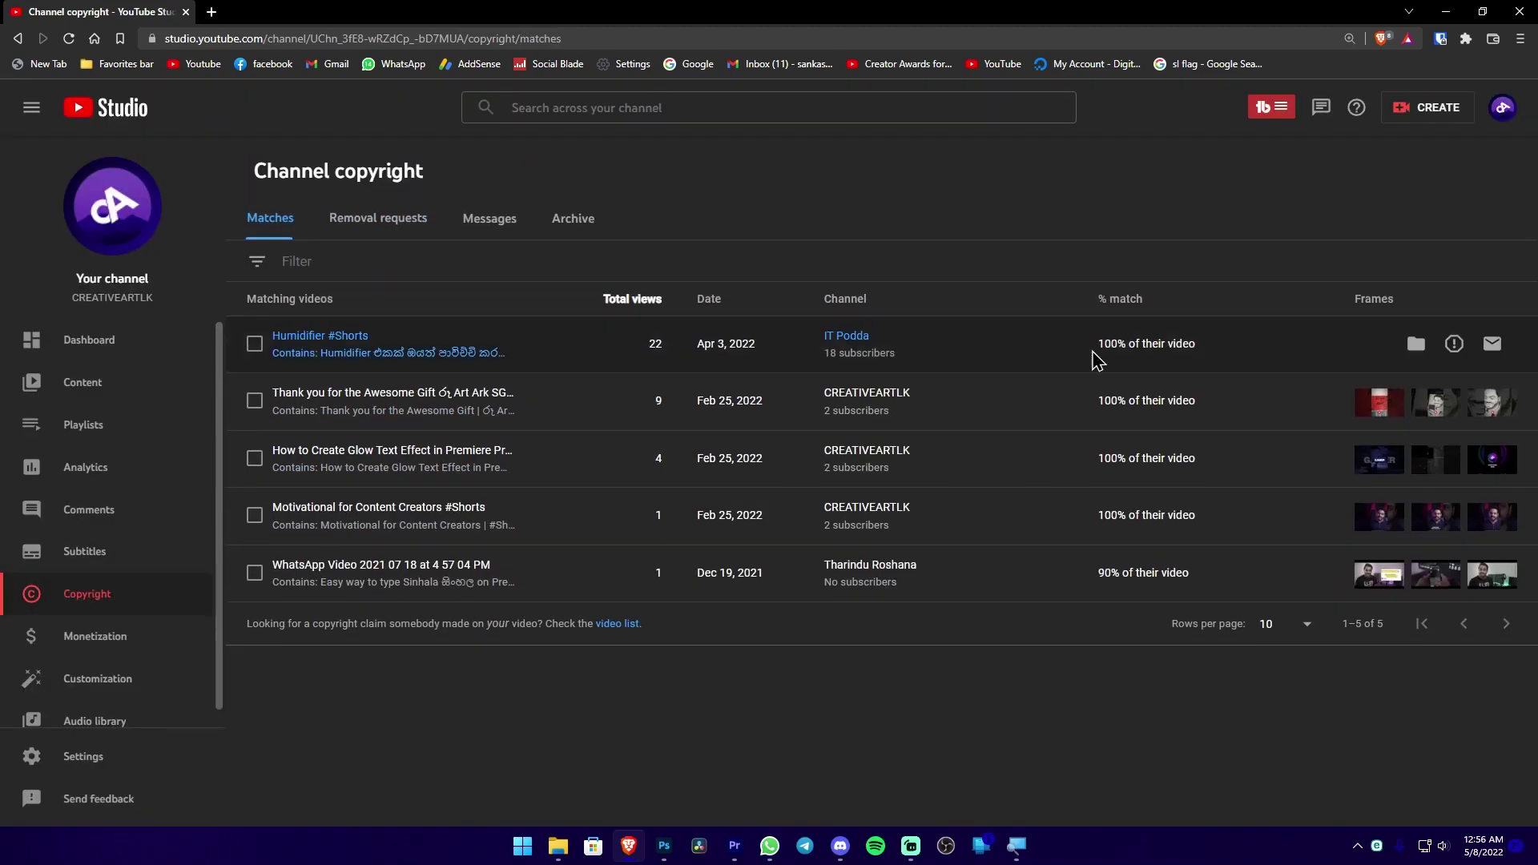
left_click(1456, 343)
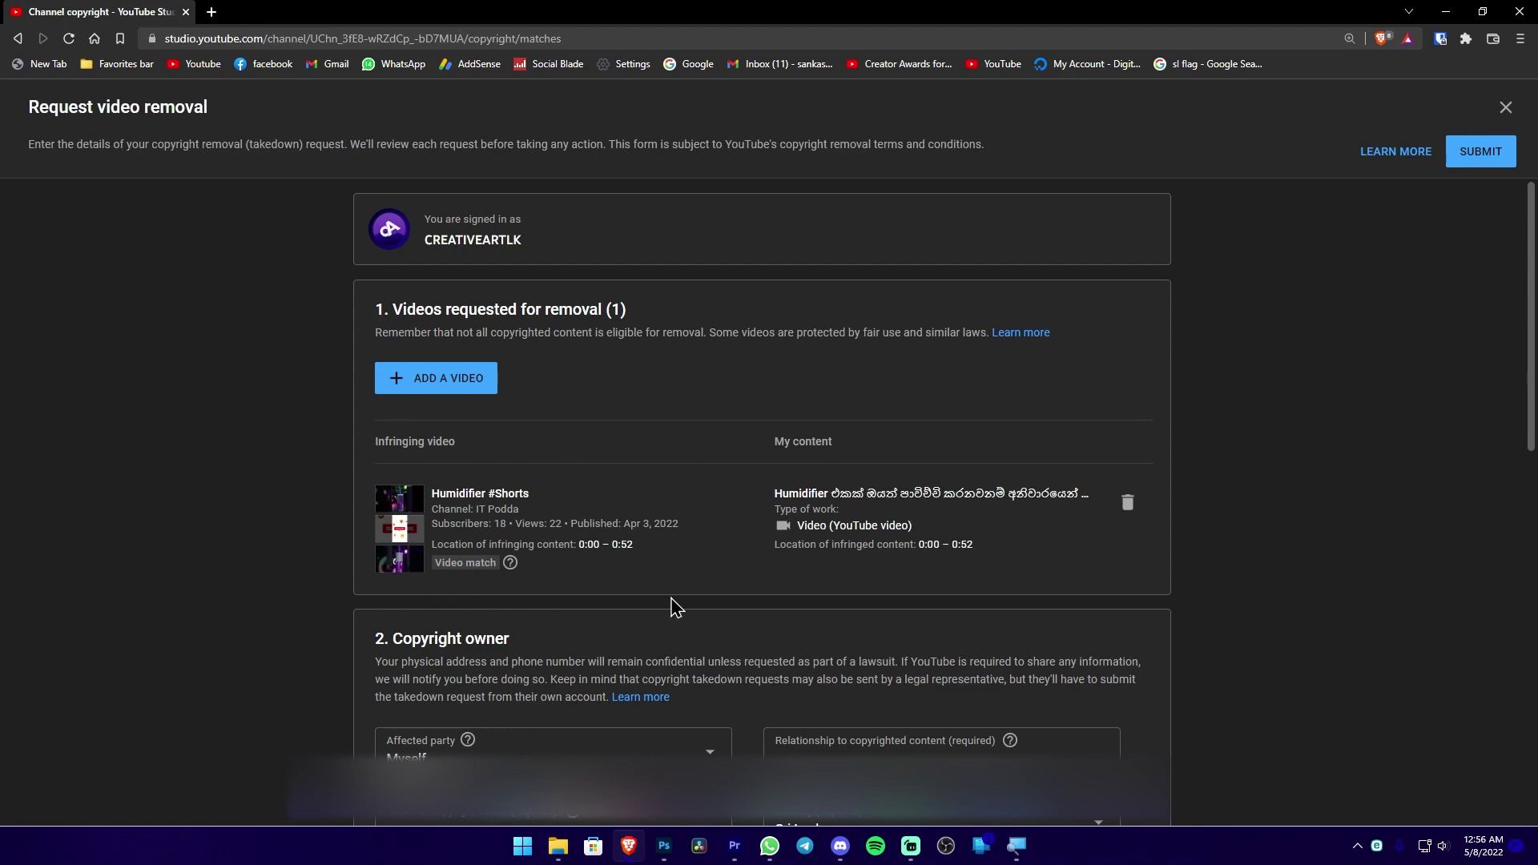
left_click(1506, 109)
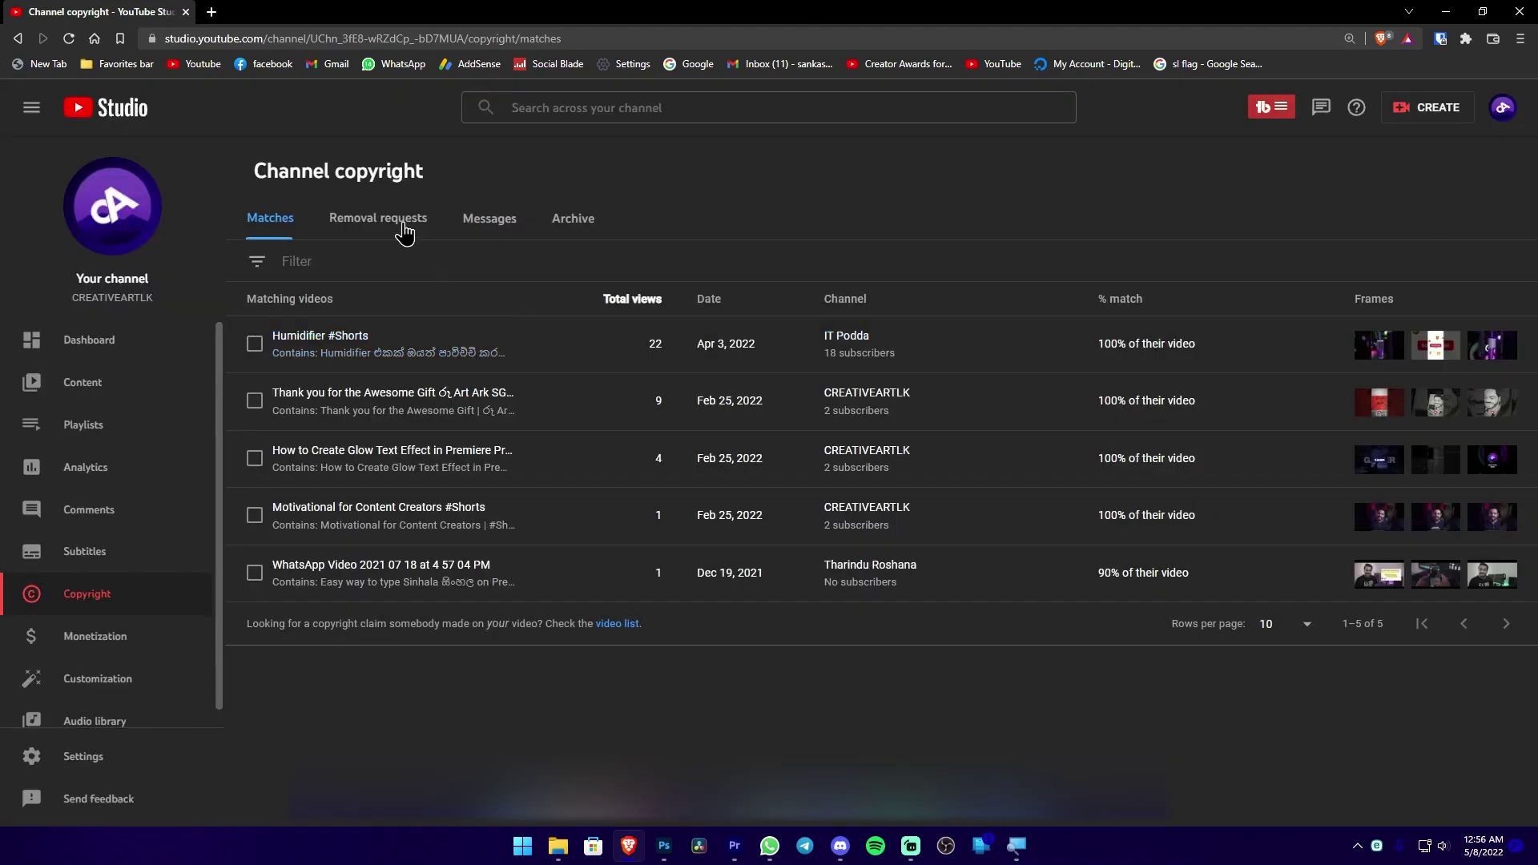
Return to the channel's removal requests and open a blank new removal request.
left_click(405, 233)
left_click(1434, 276)
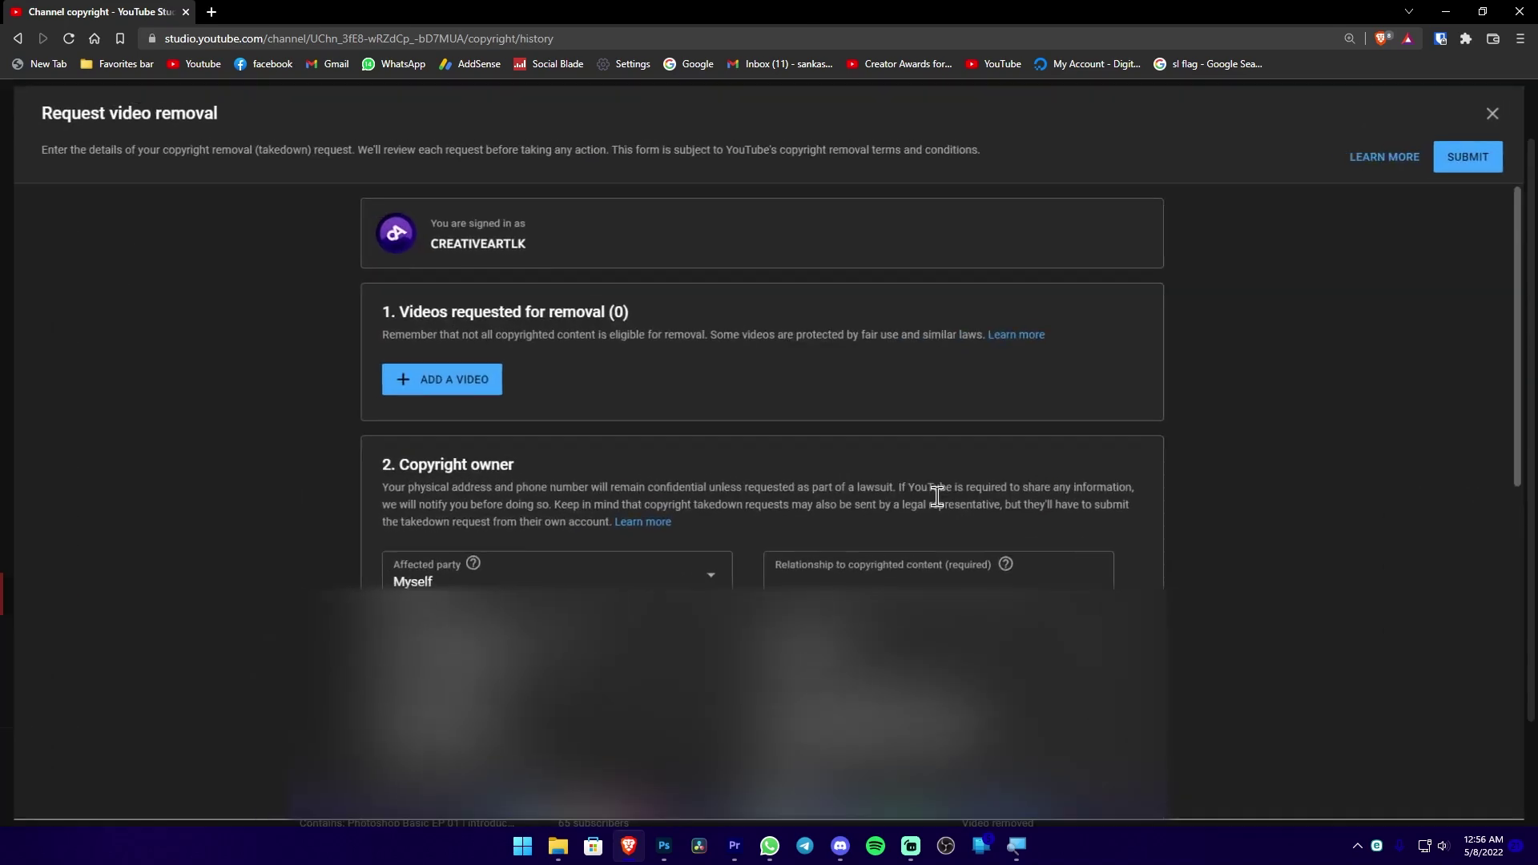